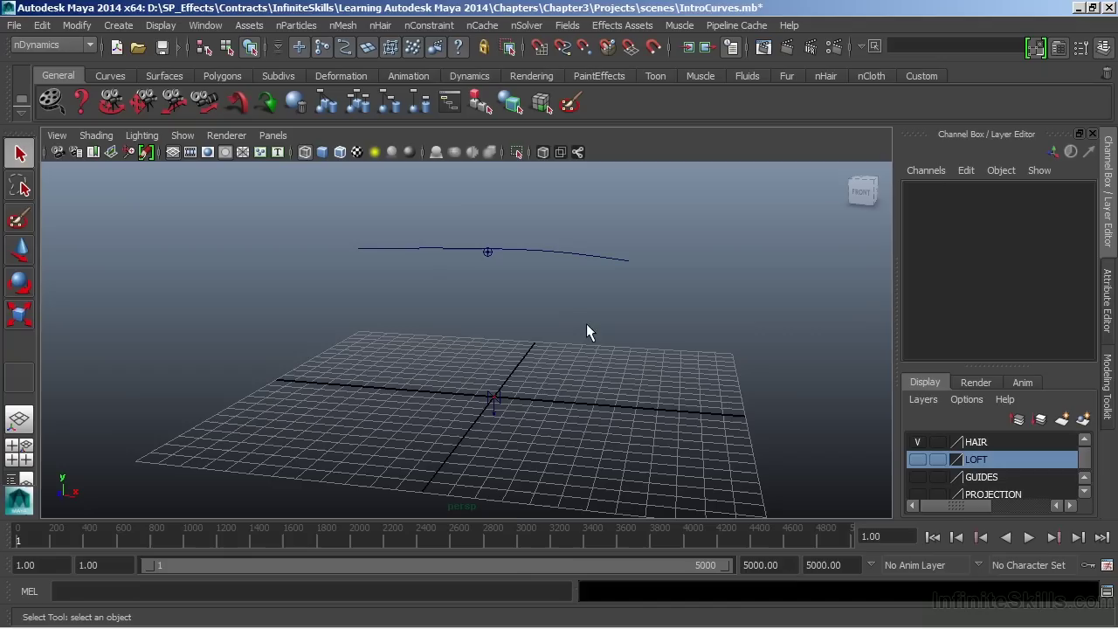
# Step: Play the hair curve's dynamics simulation, stop it, and return to the start of the playback range
pyautogui.click(1029, 536)
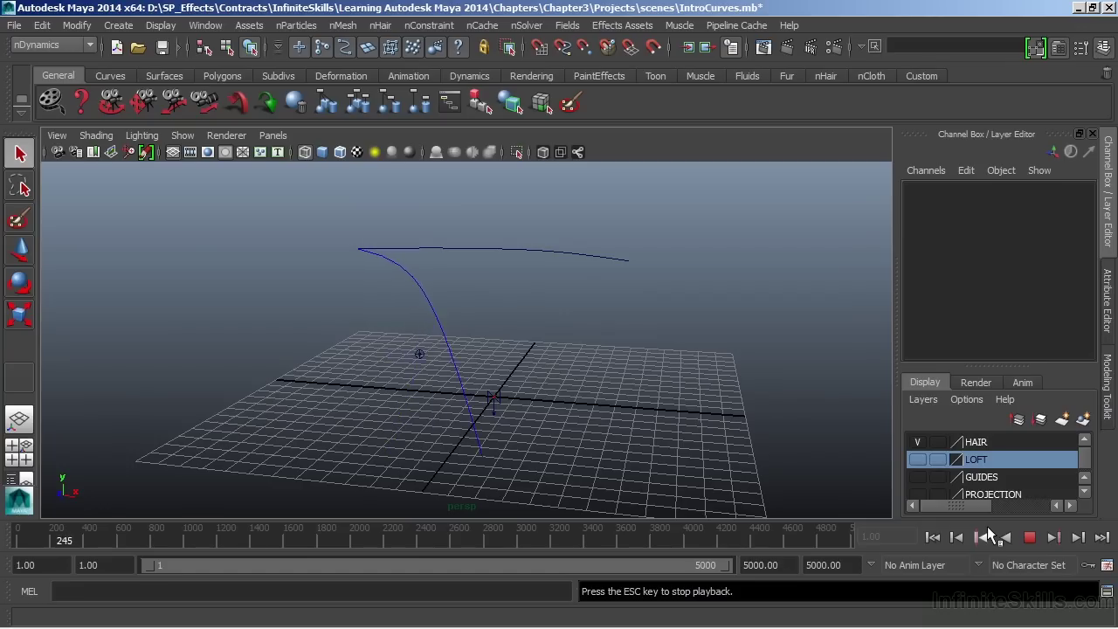
pyautogui.click(1033, 537)
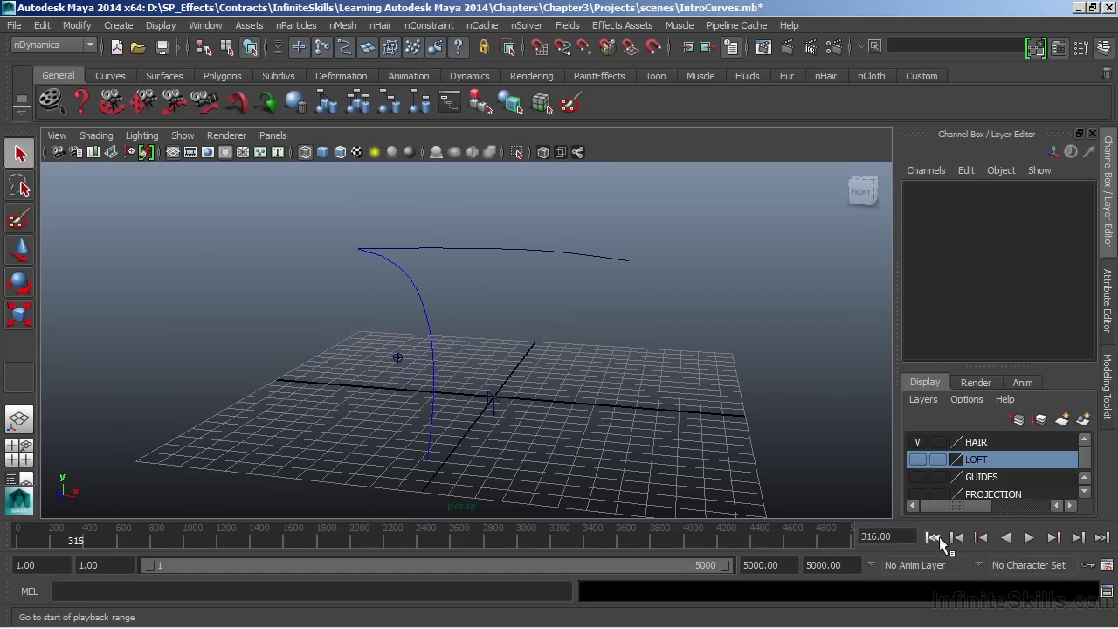
pyautogui.click(932, 537)
# Step: Show the LOFT layer instead of HAIR and loft a surface through its four curves, selected in order from one end
pyautogui.click(919, 442)
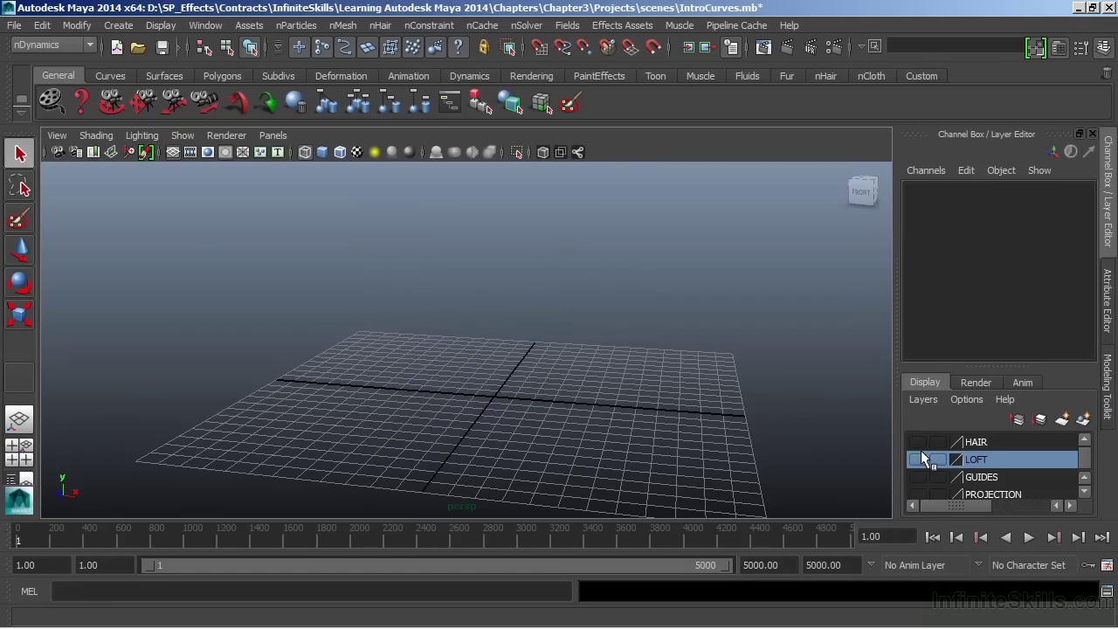
pyautogui.click(918, 459)
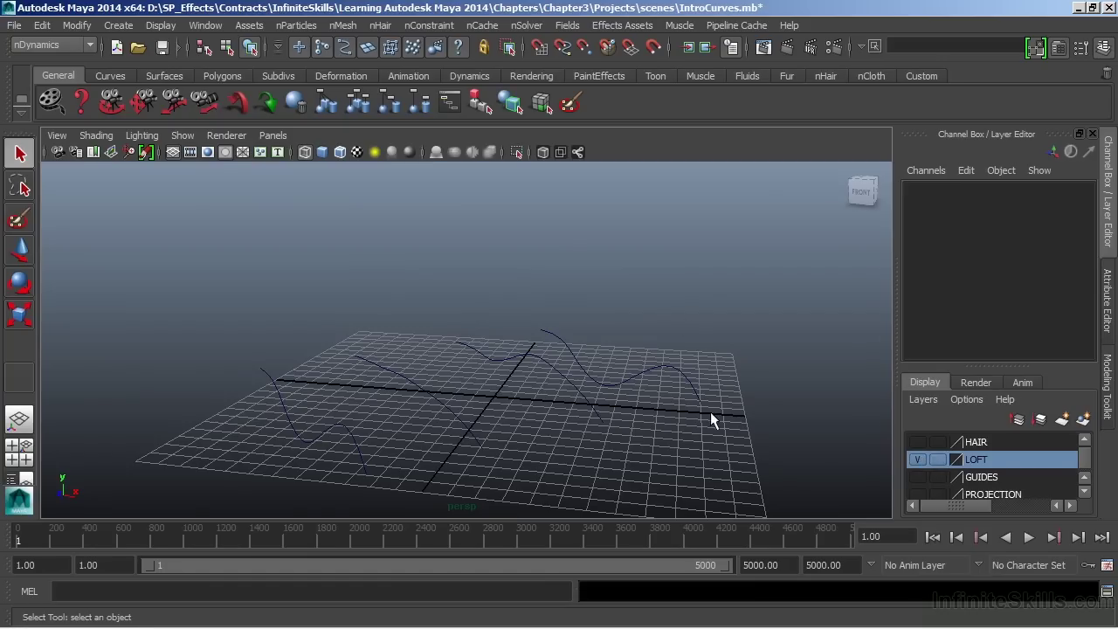
pyautogui.click(300, 421)
pyautogui.keyDown('shift'); pyautogui.click(439, 411); pyautogui.keyUp('shift')
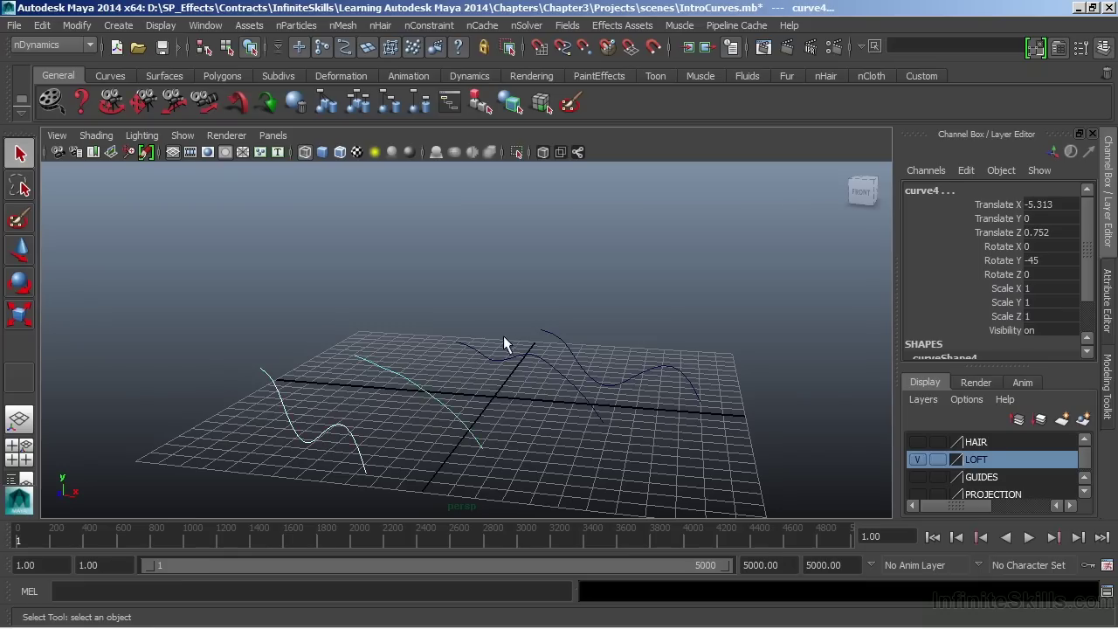
pyautogui.keyDown('shift'); pyautogui.click(519, 372); pyautogui.keyUp('shift')
pyautogui.keyDown('shift'); pyautogui.click(564, 339); pyautogui.keyUp('shift')
pyautogui.click(54, 43)
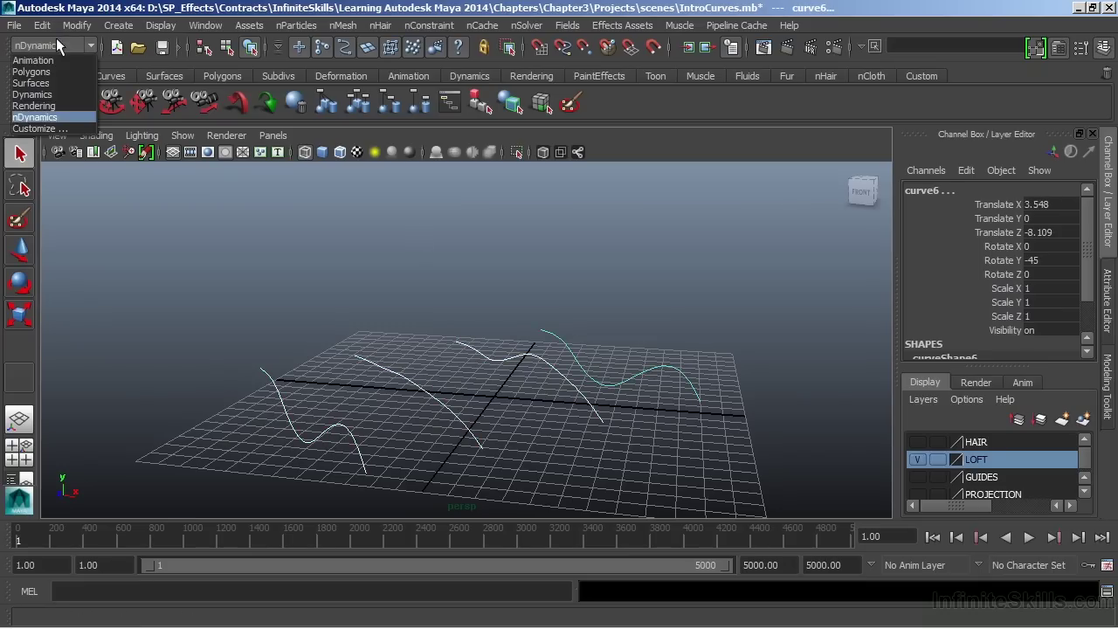
pyautogui.click(40, 82)
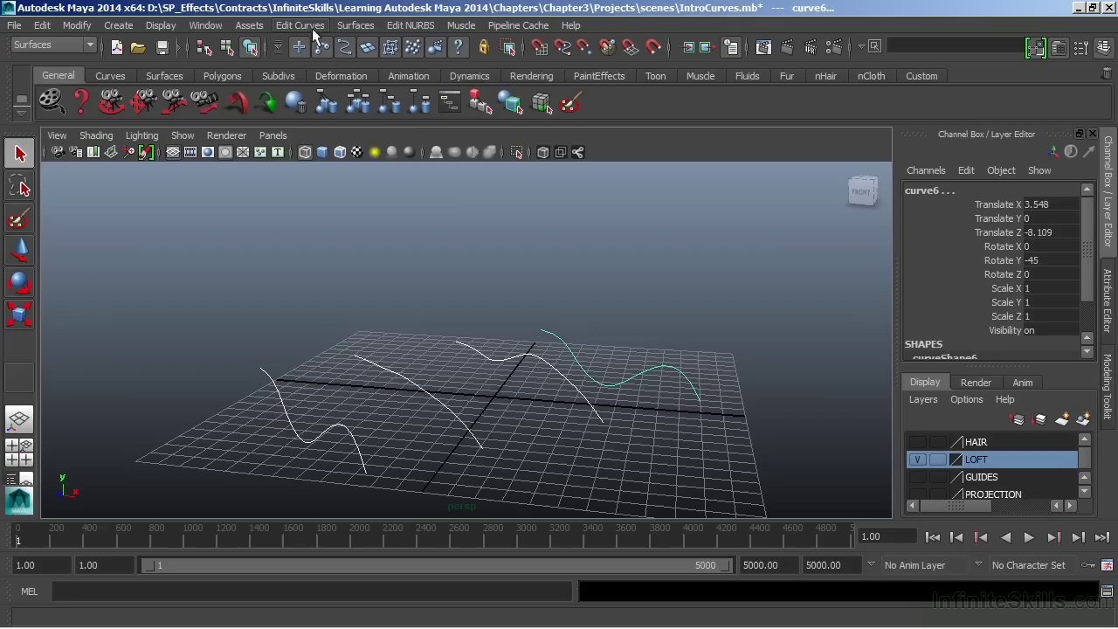
pyautogui.click(369, 26)
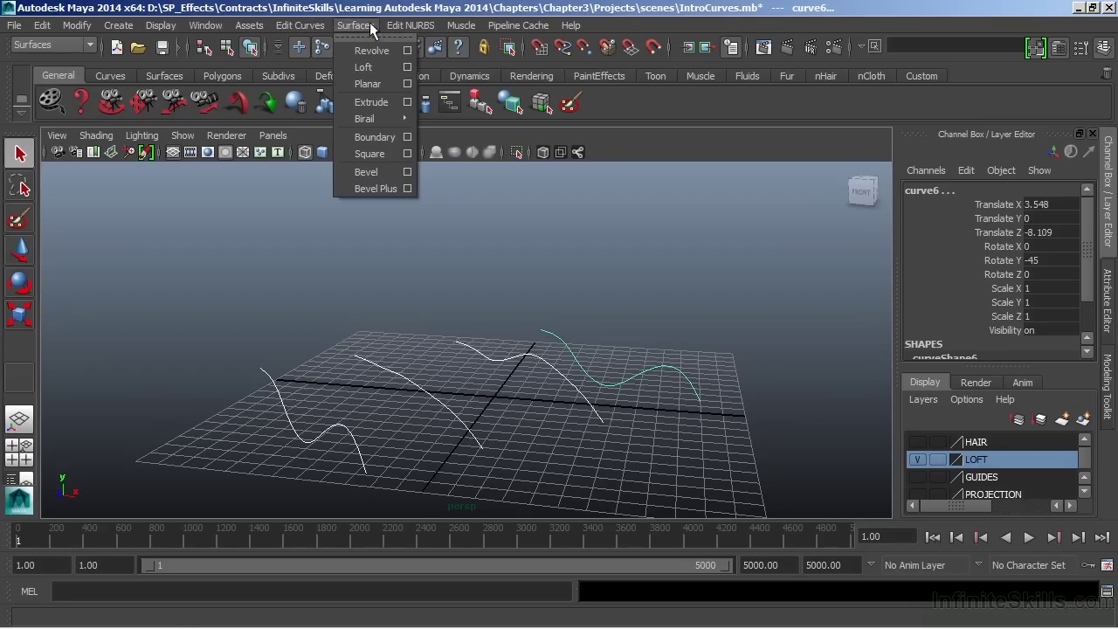
pyautogui.click(373, 66)
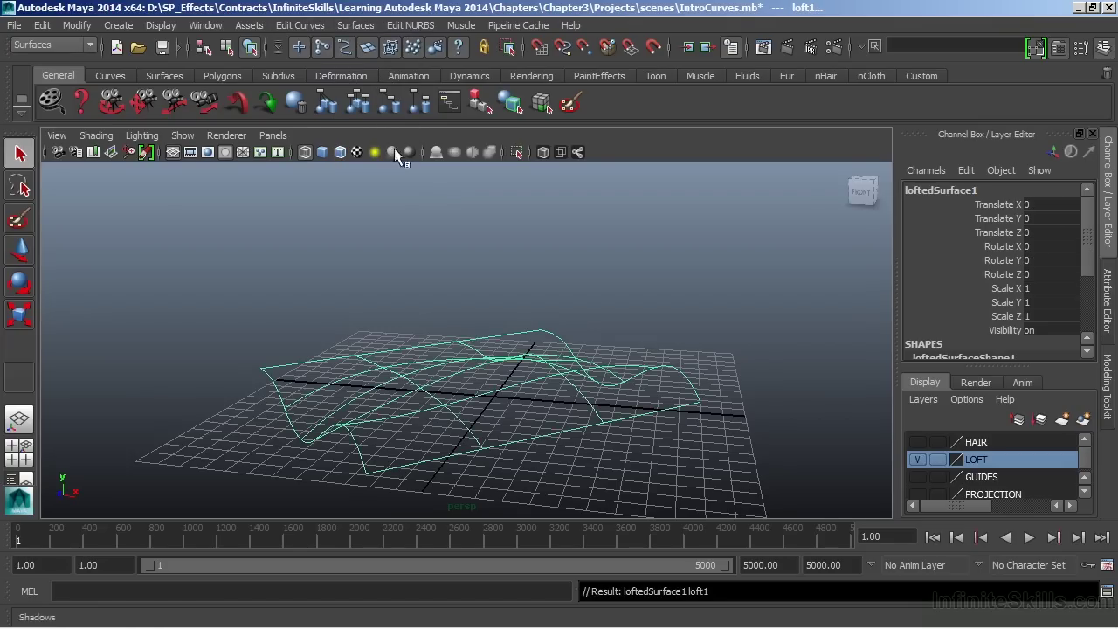
# Step: Deselect the lofted surface, turn on shaded display, and examine its shape from a raised angle
pyautogui.click(424, 240)
pyautogui.press('5')
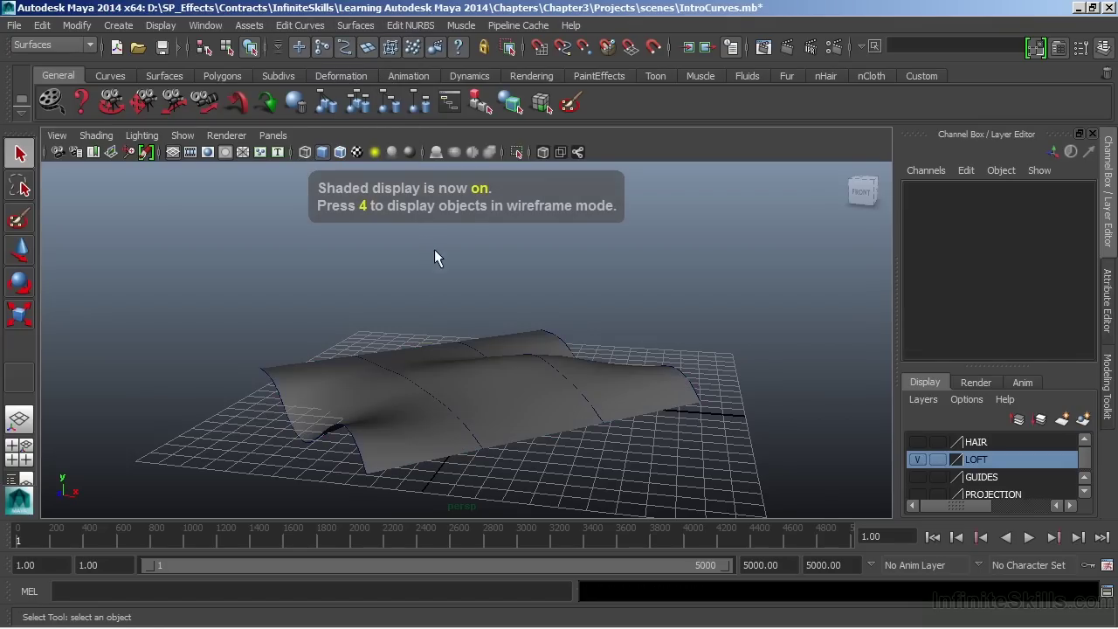
pyautogui.moveTo(434, 249)
pyautogui.keyDown('alt'); pyautogui.mouseDown()
pyautogui.moveTo(614, 322)
pyautogui.moveTo(570, 359)
pyautogui.mouseUp(); pyautogui.keyUp('alt')
pyautogui.moveTo(519, 419)
pyautogui.keyDown('alt'); pyautogui.mouseDown()
pyautogui.moveTo(429, 393)
pyautogui.moveTo(568, 399)
pyautogui.moveTo(529, 404)
pyautogui.mouseUp(); pyautogui.keyUp('alt')
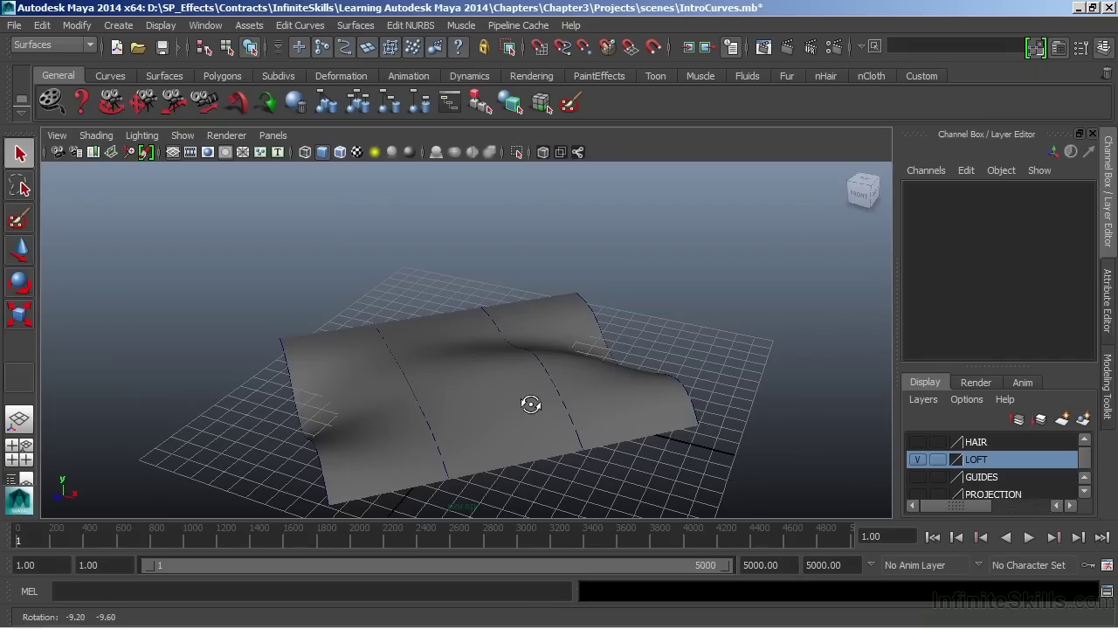
# Step: Hide the LOFT layer and show the GUIDES layer in the perspective view
pyautogui.click(919, 457)
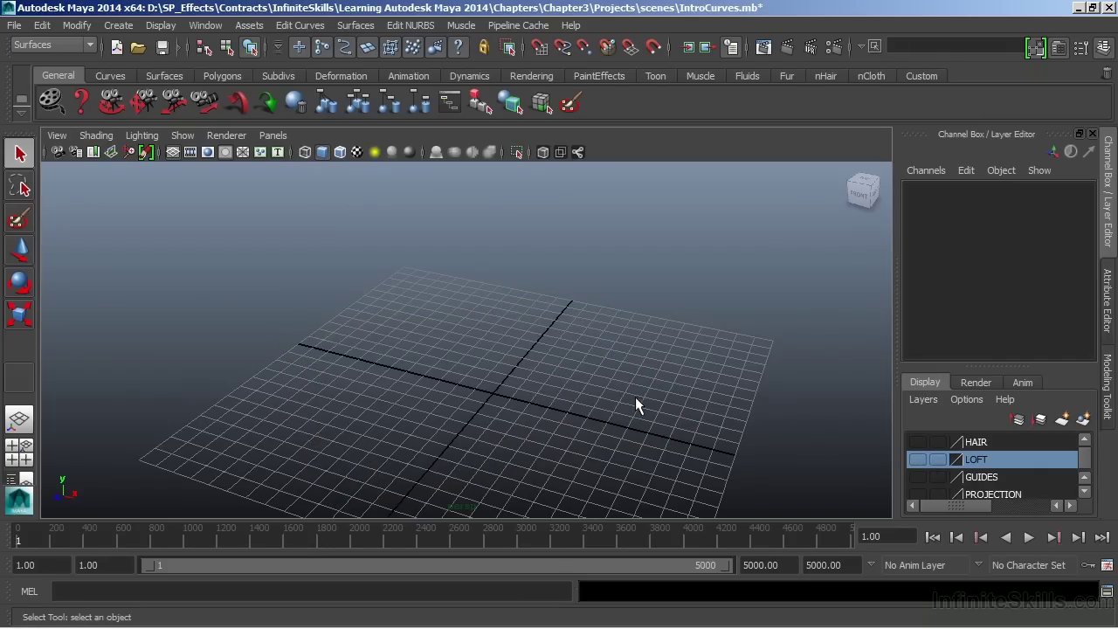
pyautogui.click(917, 477)
pyautogui.keyDown('alt'); pyautogui.moveTo(530, 369); pyautogui.dragTo(486, 419); pyautogui.keyUp('alt')
# Step: Move the sphere onto the S-shaped guide curve with curve snapping, sliding it along to about X -2.379, Y 3.884, Z -12
pyautogui.click(476, 460)
pyautogui.keyDown('alt'); pyautogui.moveTo(544, 502); pyautogui.dragTo(576, 337, button='middle'); pyautogui.keyUp('alt')
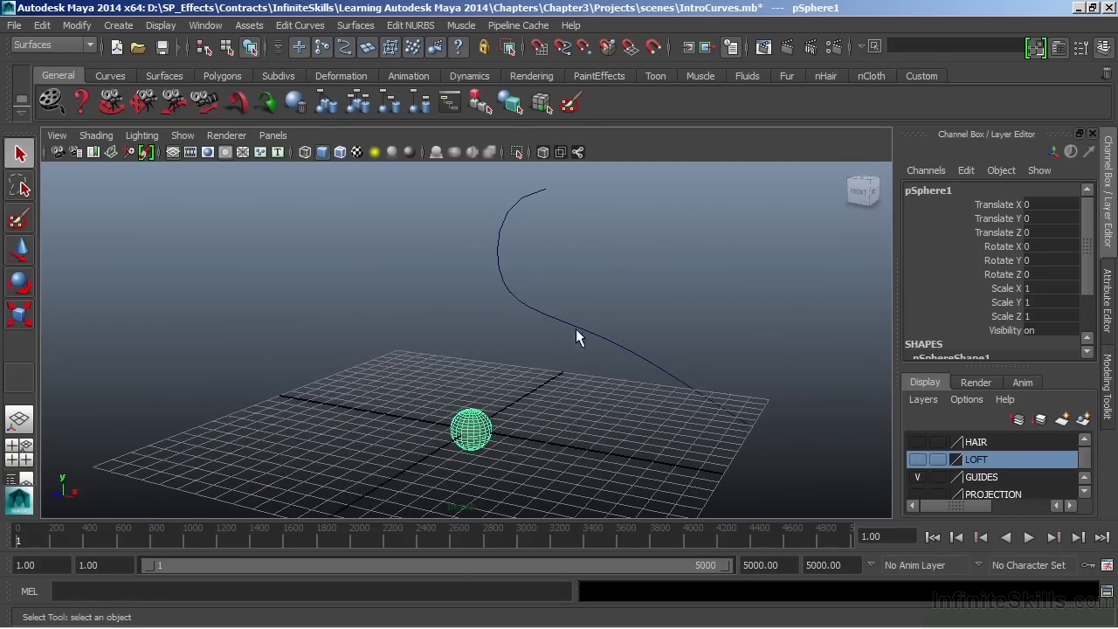
pyautogui.keyDown('alt'); pyautogui.moveTo(626, 367); pyautogui.dragTo(692, 344); pyautogui.keyUp('alt')
pyautogui.keyDown('alt'); pyautogui.moveTo(566, 371); pyautogui.dragTo(407, 398); pyautogui.keyUp('alt')
pyautogui.press('w')
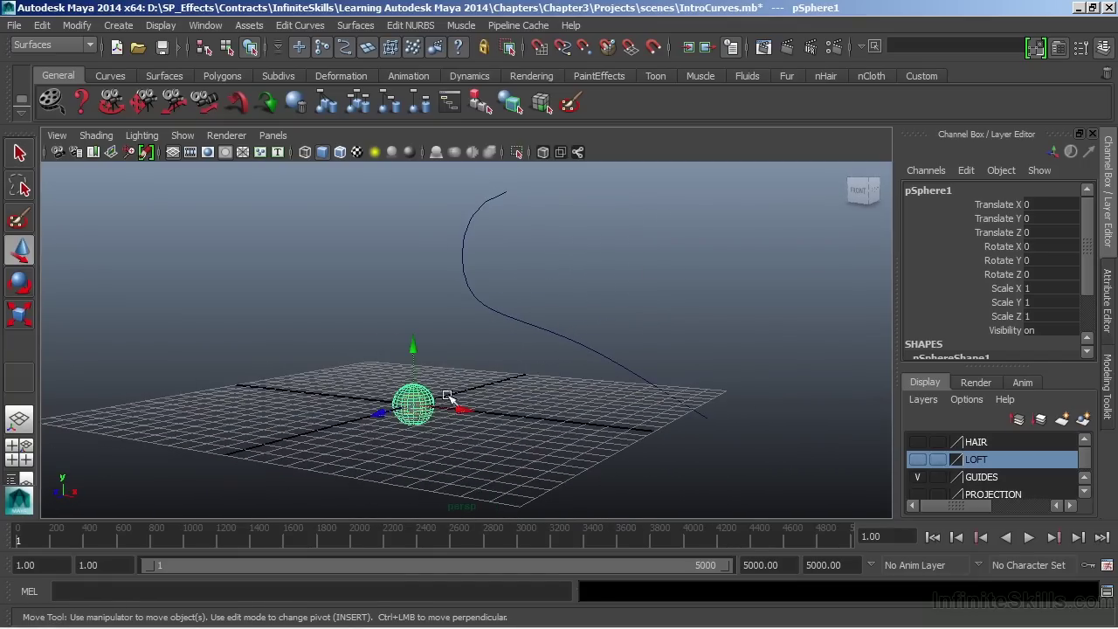
pyautogui.keyDown('alt'); pyautogui.moveTo(541, 387); pyautogui.dragTo(516, 404); pyautogui.keyUp('alt')
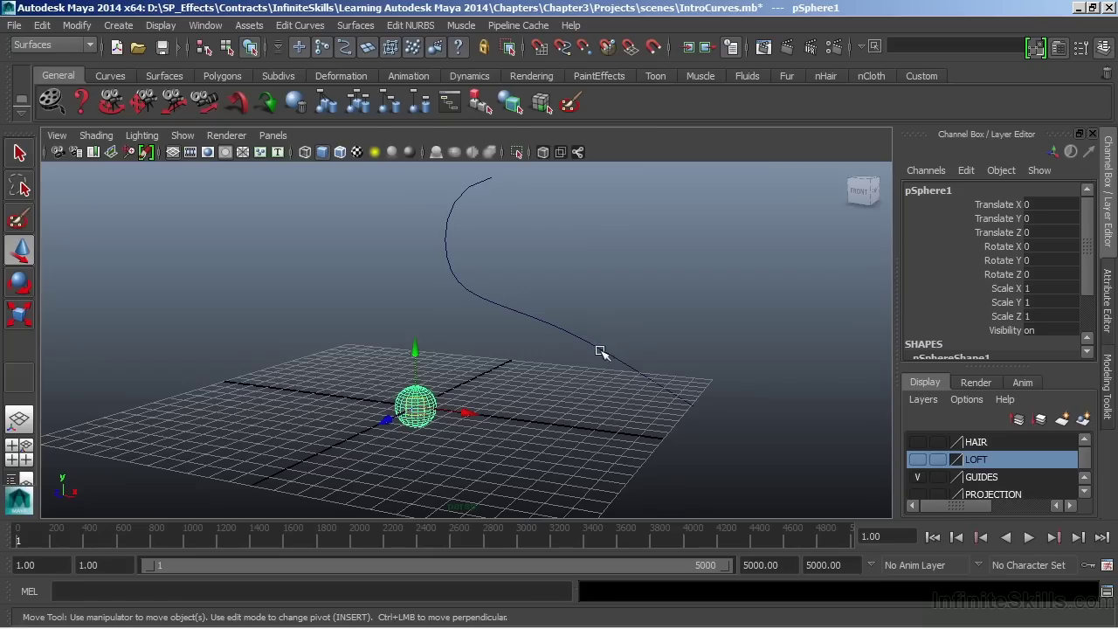
pyautogui.click(563, 48)
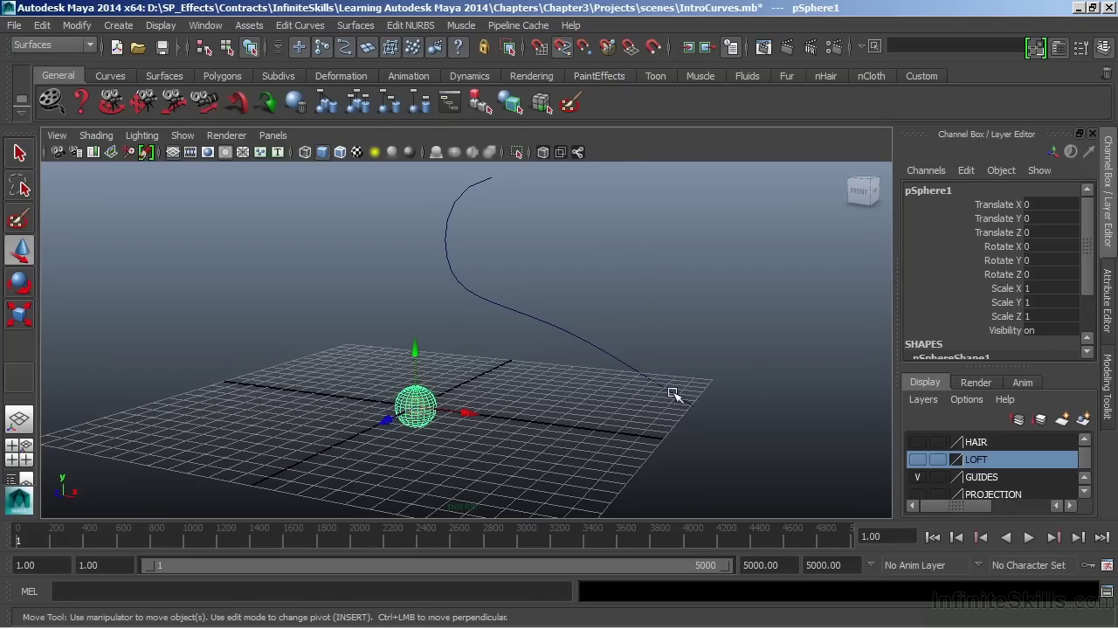
pyautogui.middleClick(601, 351)
pyautogui.moveTo(603, 352); pyautogui.dragTo(489, 274, button='middle')
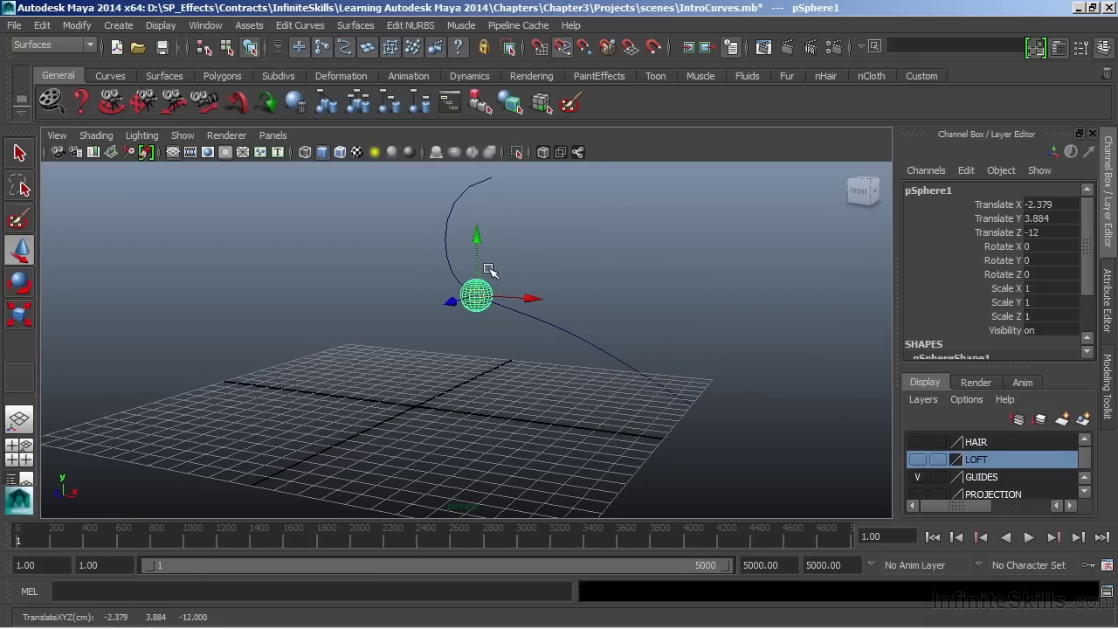
# Step: Show the PROJECTION layer instead of GUIDES, clear the selection, and hide the viewport grid
pyautogui.click(917, 477)
pyautogui.click(917, 494)
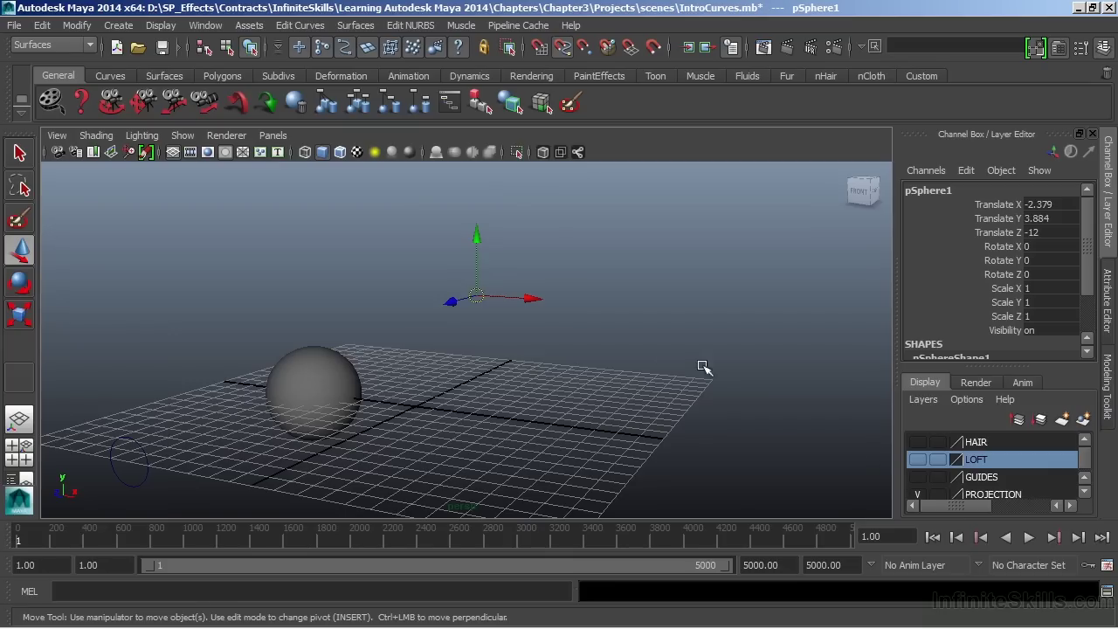
pyautogui.click(569, 329)
pyautogui.keyDown('alt'); pyautogui.moveTo(474, 387); pyautogui.dragTo(668, 309); pyautogui.keyUp('alt')
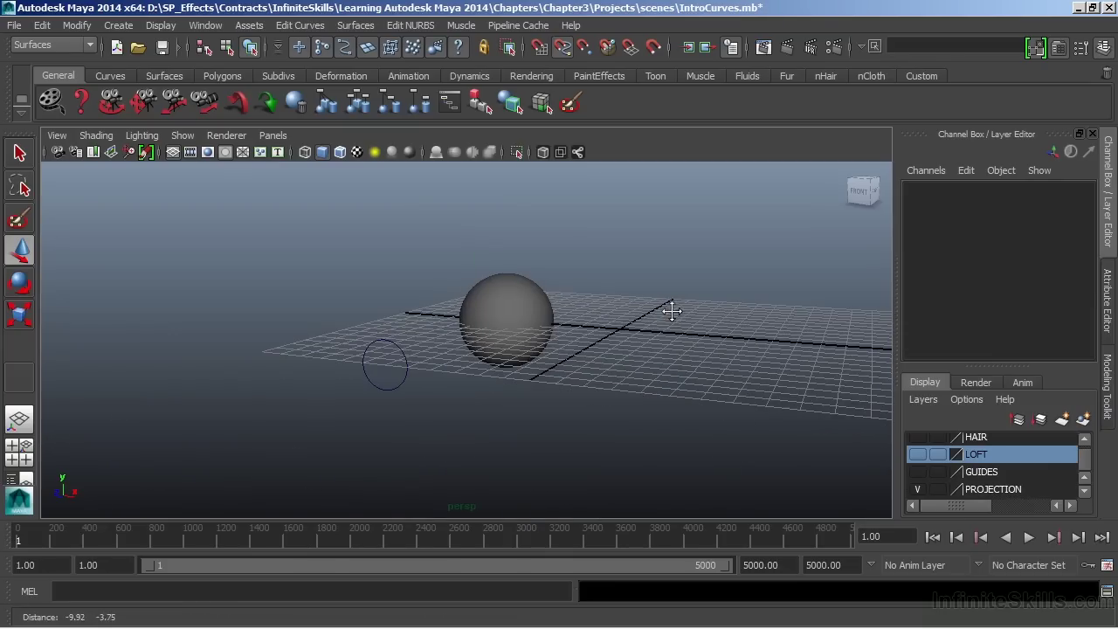
pyautogui.click(173, 152)
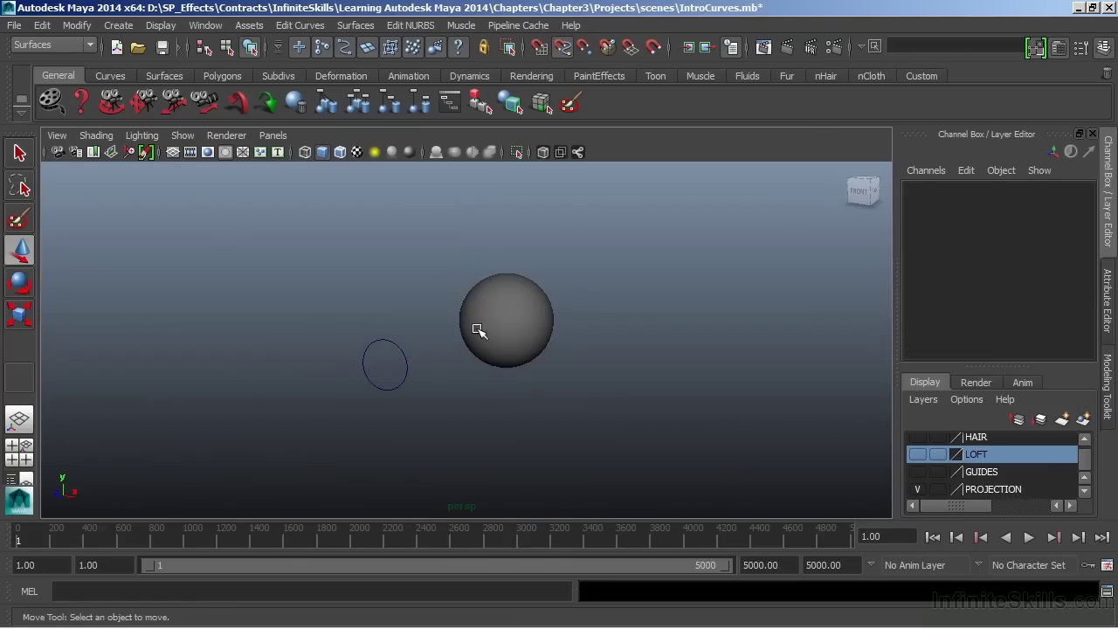
# Step: Align the view so the circle overlaps the NURBS sphere and project the circle onto it along the active view
pyautogui.keyDown('alt'); pyautogui.moveTo(518, 348); pyautogui.dragTo(462, 365); pyautogui.keyUp('alt')
pyautogui.click(419, 330)
pyautogui.click(491, 306)
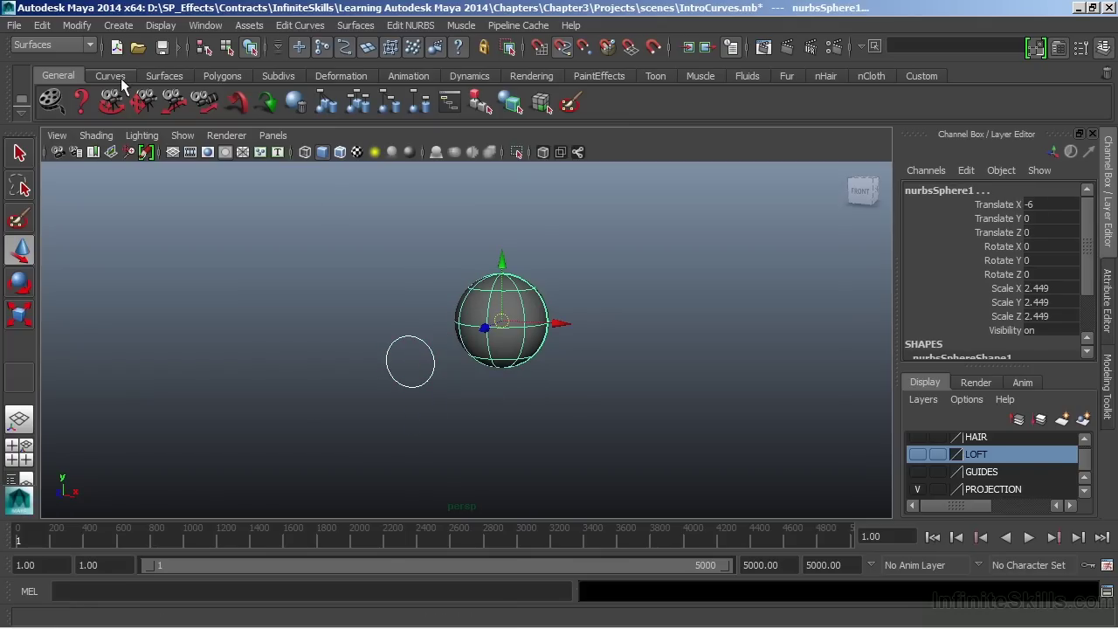
pyautogui.click(404, 26)
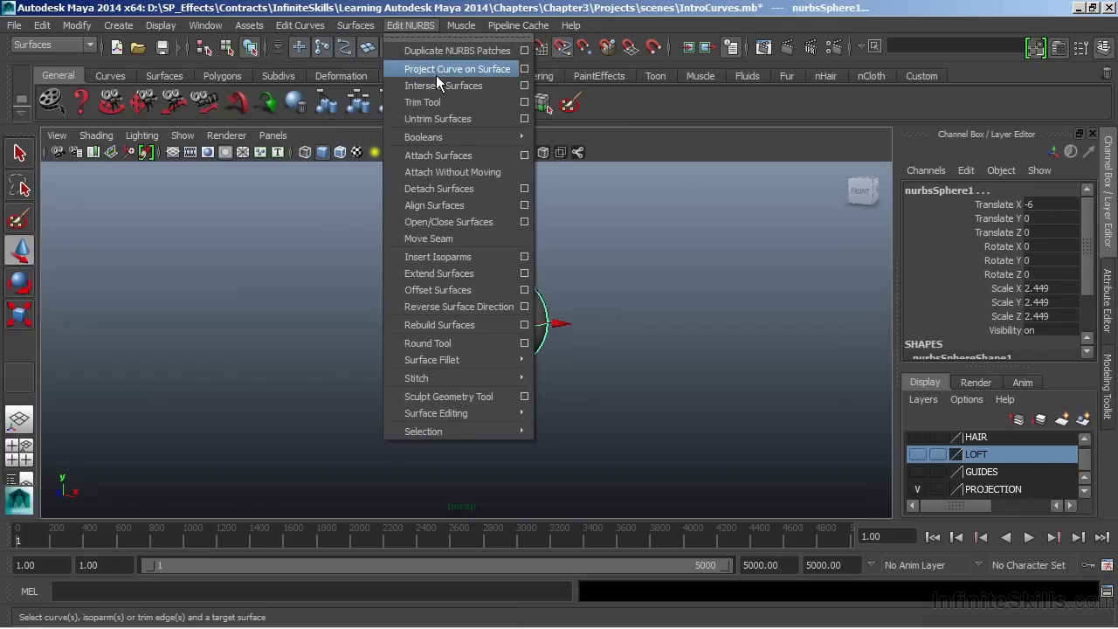
pyautogui.click(524, 69)
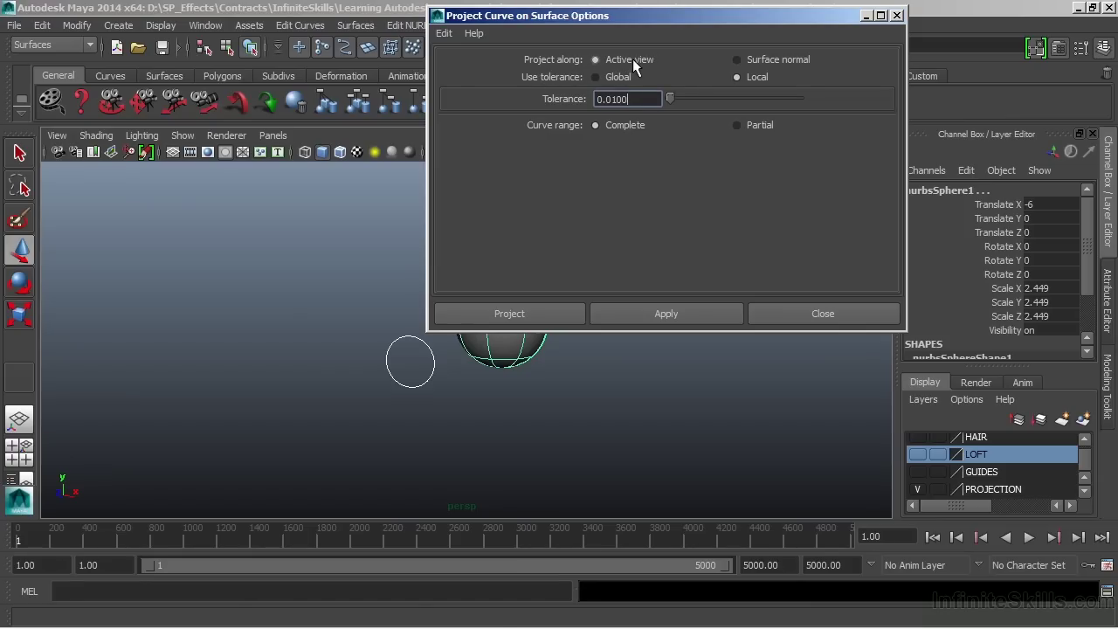
pyautogui.keyDown('alt'); pyautogui.moveTo(274, 312); pyautogui.dragTo(313, 298); pyautogui.keyUp('alt')
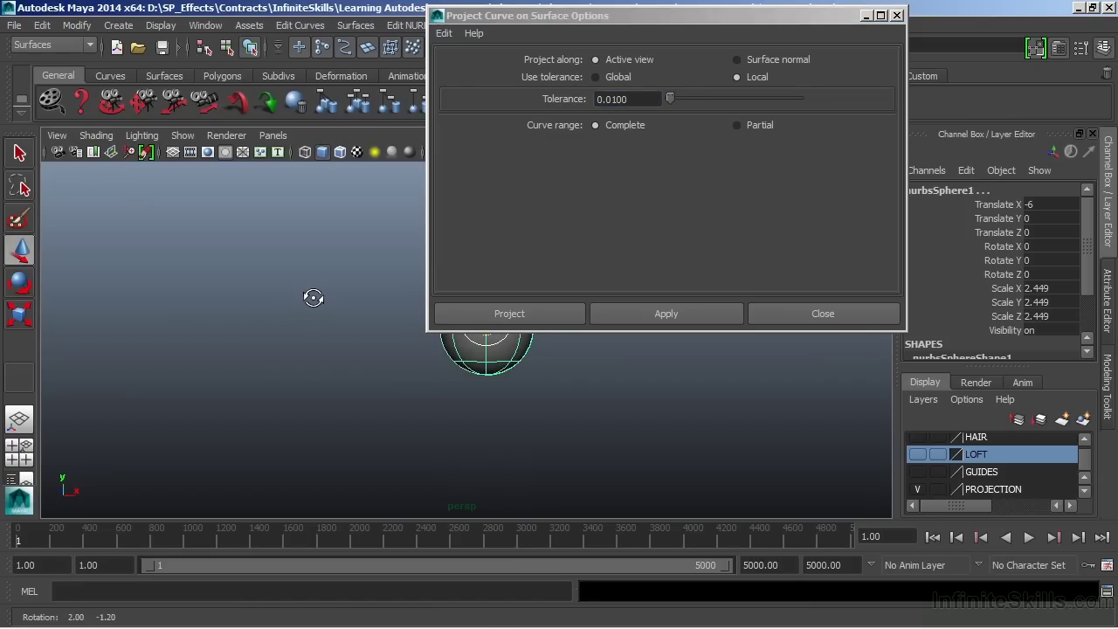
pyautogui.moveTo(530, 16); pyautogui.dragTo(655, 39)
pyautogui.keyDown('alt'); pyautogui.moveTo(404, 242); pyautogui.dragTo(409, 244); pyautogui.keyUp('alt')
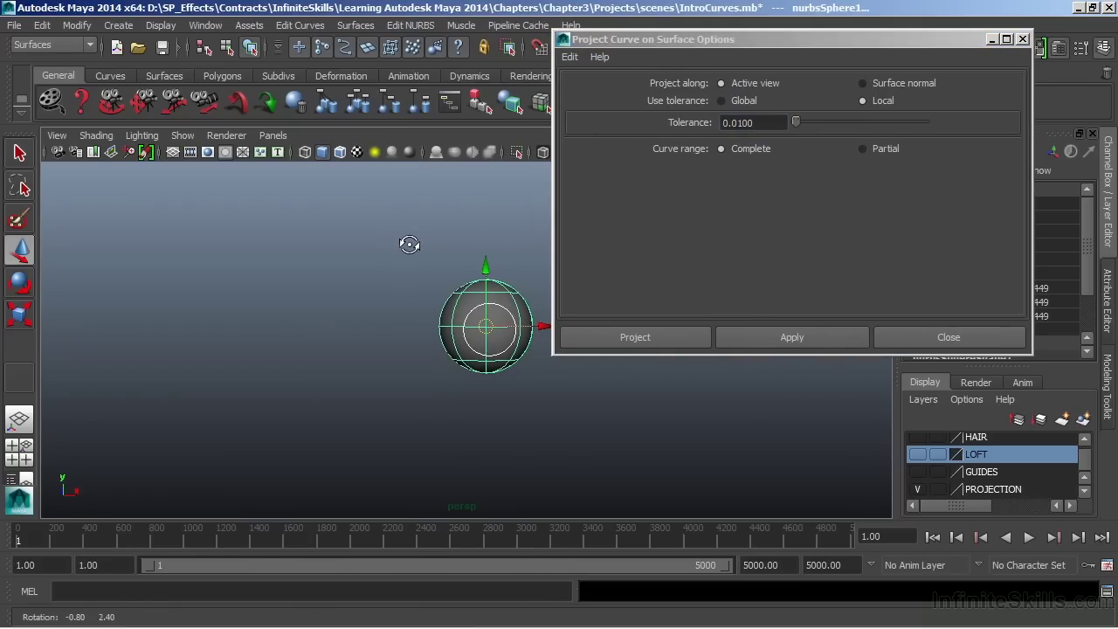
pyautogui.click(658, 341)
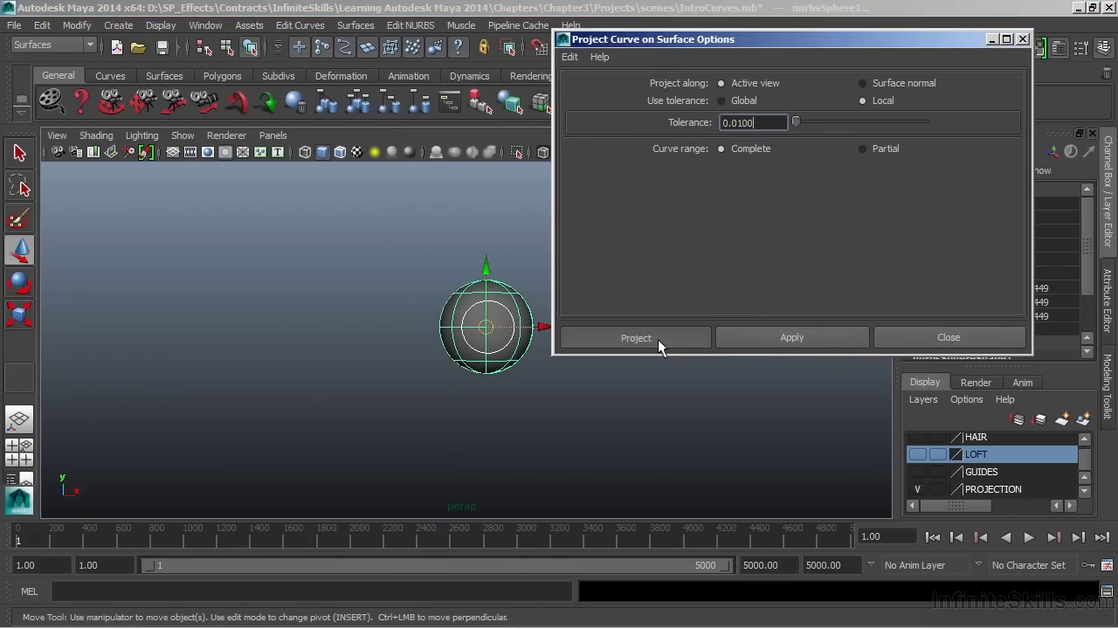
# Step: Slide the projected circle across the sphere's surface to a Translate X of about 0.319
pyautogui.keyDown('alt'); pyautogui.moveTo(643, 357); pyautogui.dragTo(591, 392); pyautogui.keyUp('alt')
pyautogui.keyDown('alt'); pyautogui.moveTo(591, 392); pyautogui.dragTo(541, 389, button='right'); pyautogui.keyUp('alt')
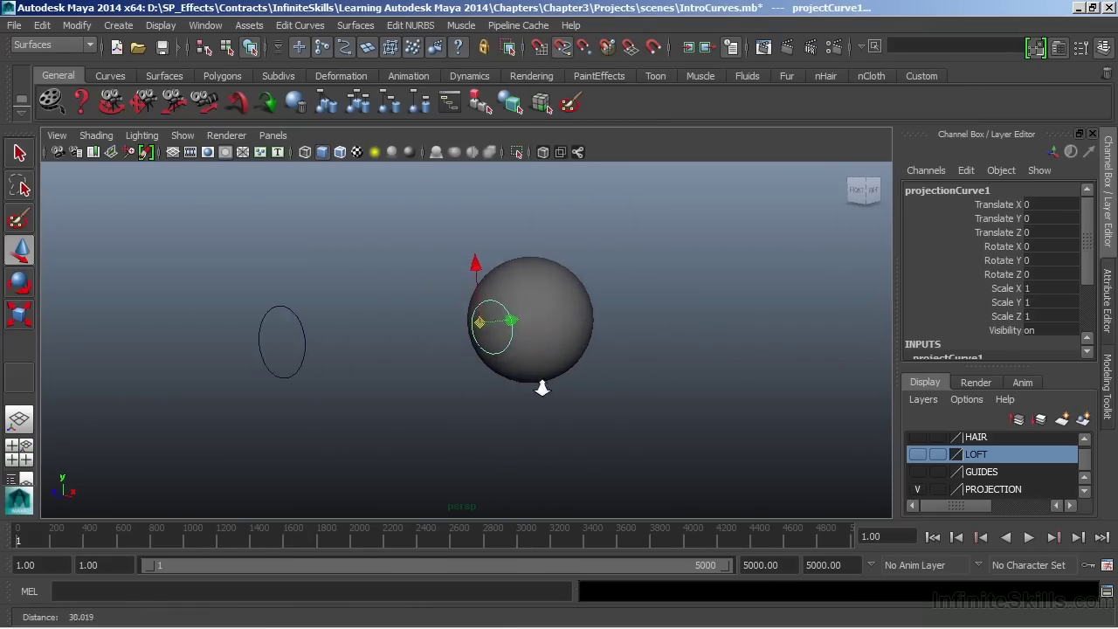
pyautogui.keyDown('alt'); pyautogui.moveTo(542, 388); pyautogui.dragTo(709, 357); pyautogui.keyUp('alt')
pyautogui.moveTo(453, 216); pyautogui.dragTo(460, 247)
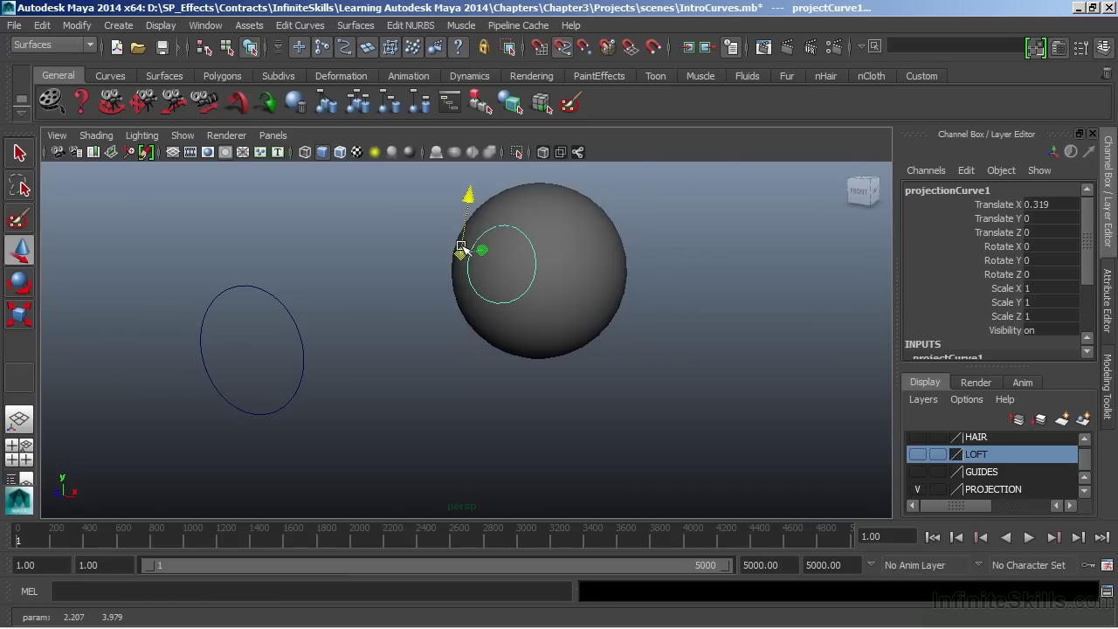
pyautogui.keyDown('alt'); pyautogui.moveTo(460, 247); pyautogui.dragTo(489, 270); pyautogui.keyUp('alt')
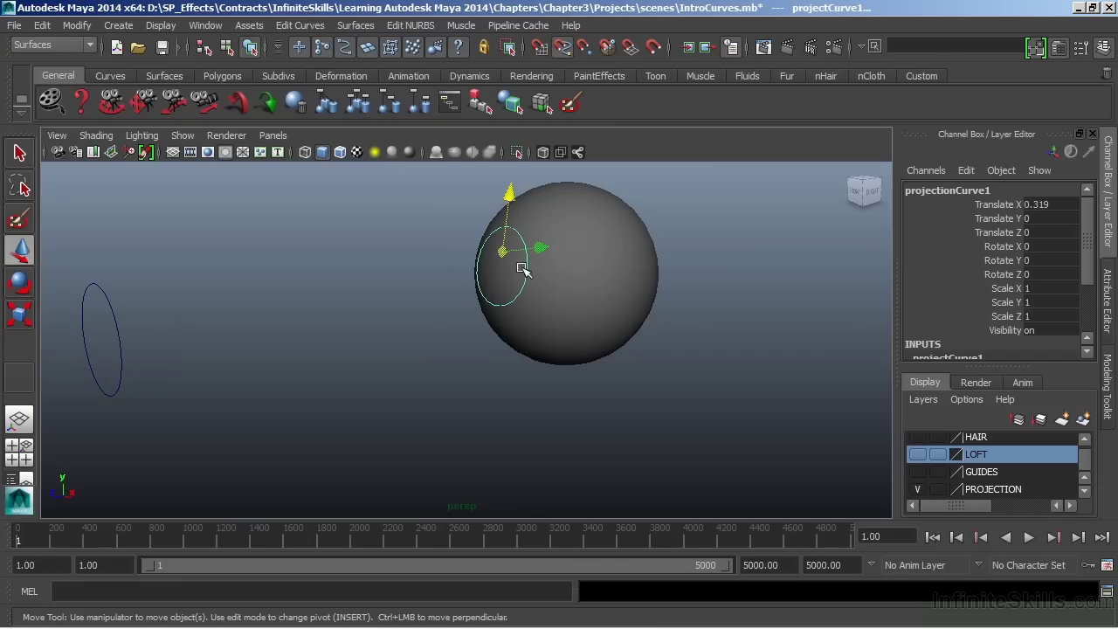
# Step: Replace the current scene with a new empty one
pyautogui.click(14, 25)
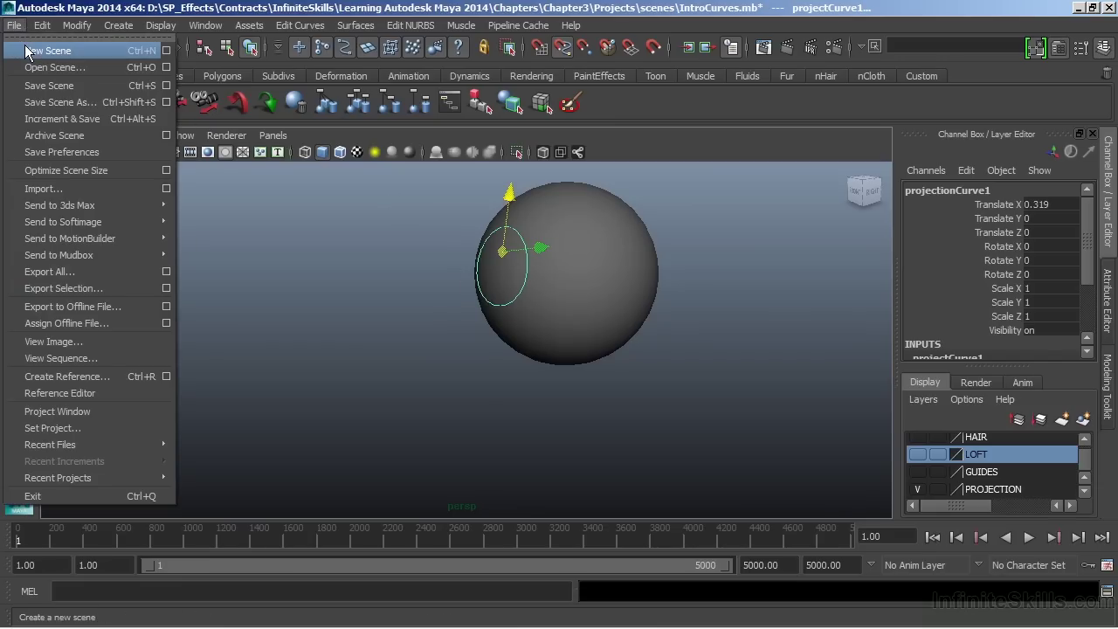
pyautogui.click(35, 41)
pyautogui.click(556, 334)
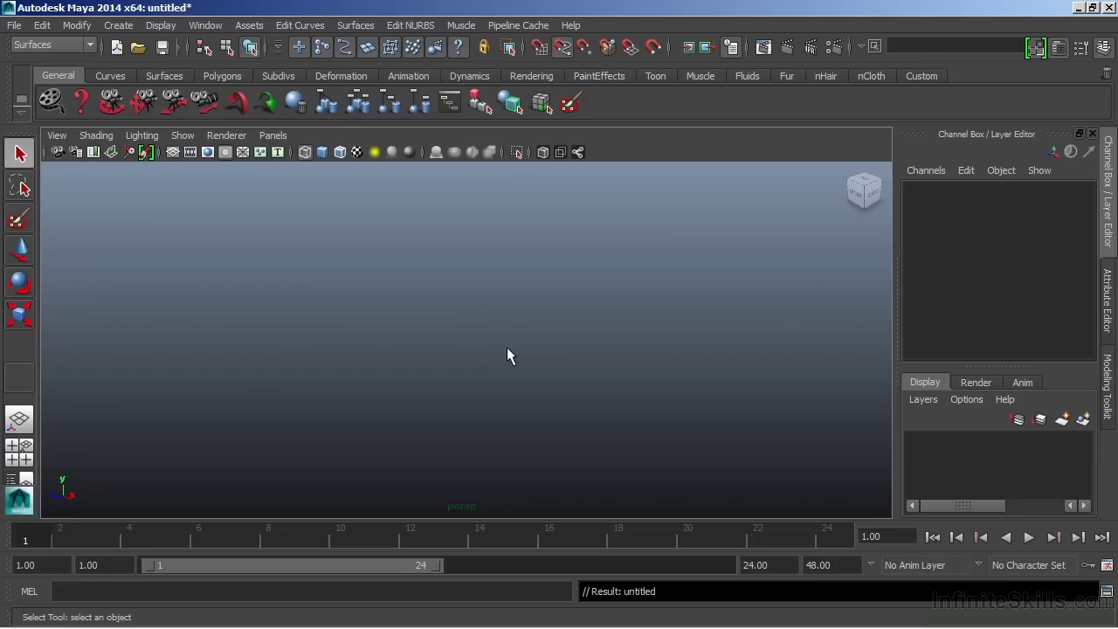
# Step: Show the grid and draw a winding S-shaped curve of 12 control vertices across it with the CV Curve Tool
pyautogui.click(119, 26)
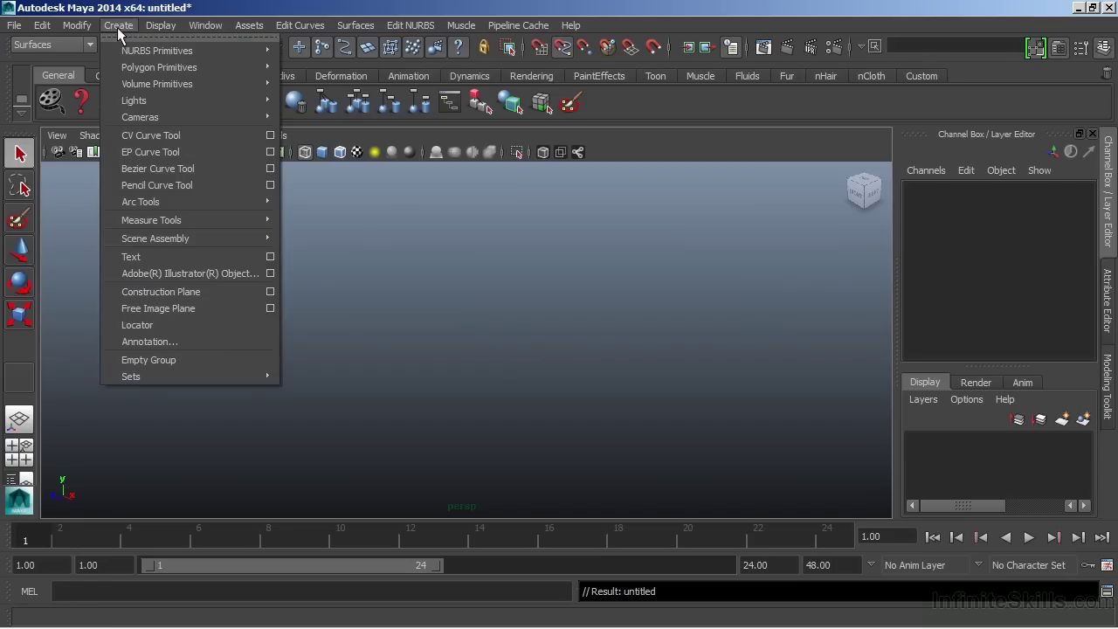
pyautogui.click(161, 137)
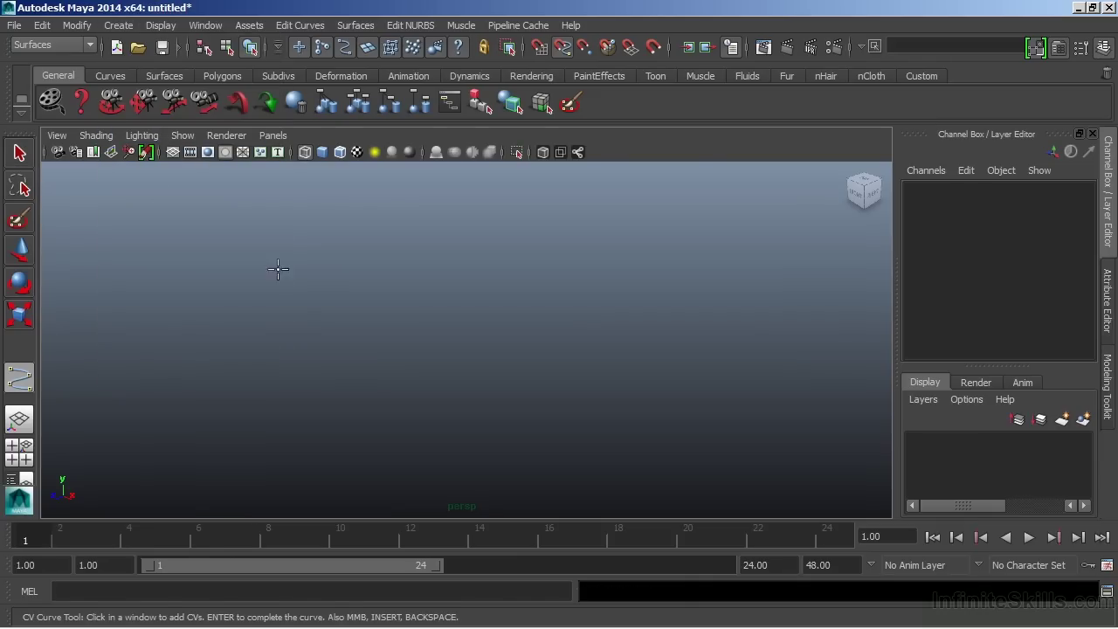
pyautogui.click(171, 152)
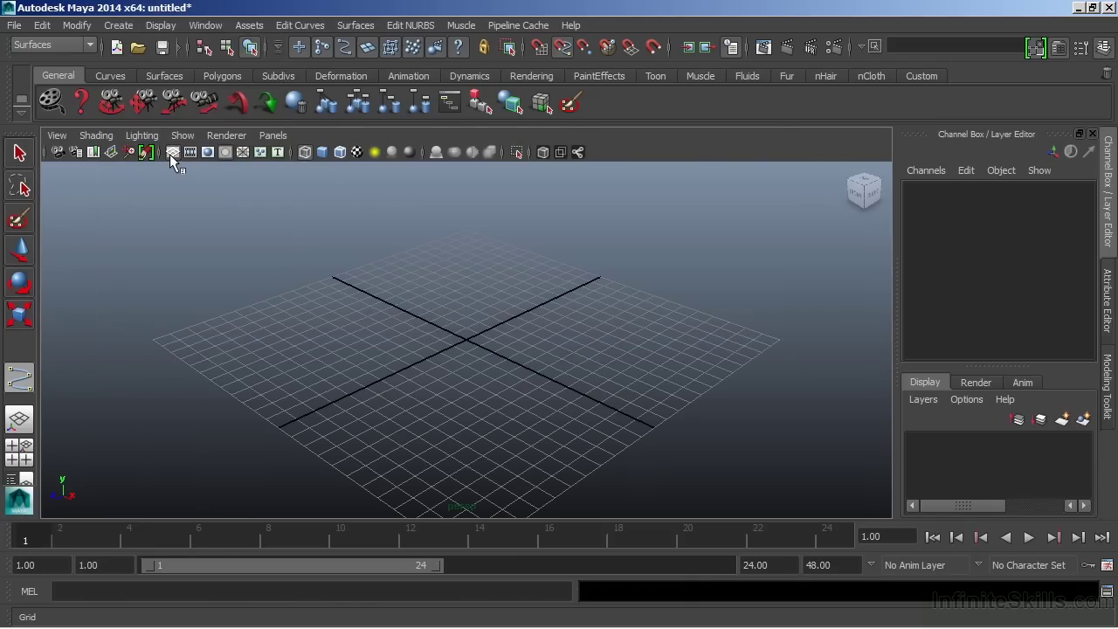
pyautogui.click(478, 267)
pyautogui.click(419, 280)
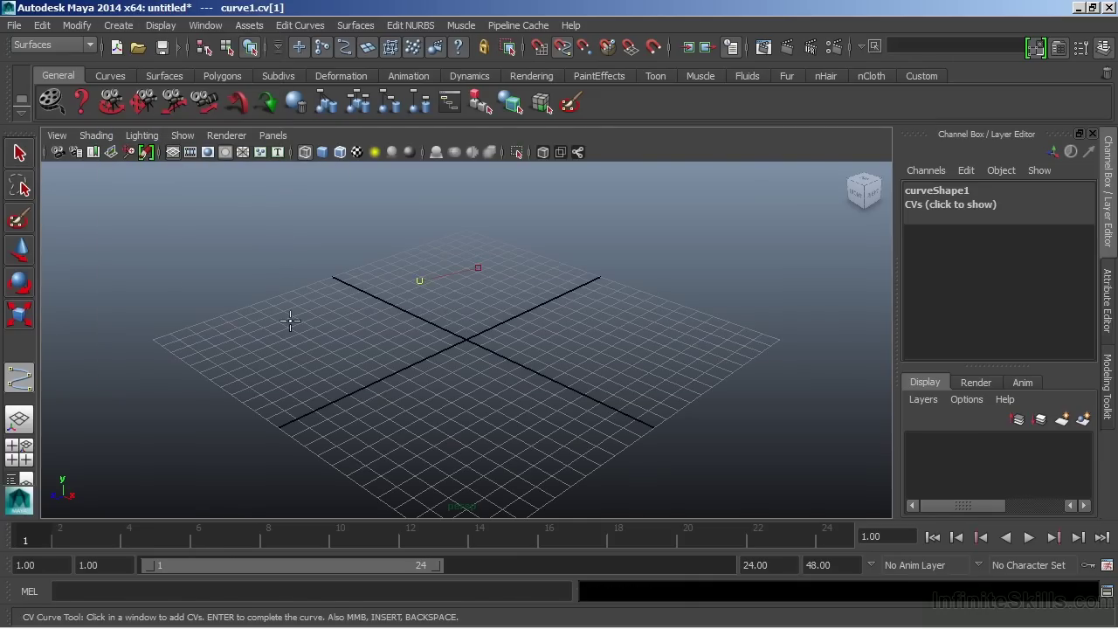
pyautogui.click(290, 322)
pyautogui.click(305, 388)
pyautogui.click(380, 421)
pyautogui.click(454, 436)
pyautogui.click(549, 355)
pyautogui.click(609, 310)
pyautogui.click(665, 352)
pyautogui.click(645, 422)
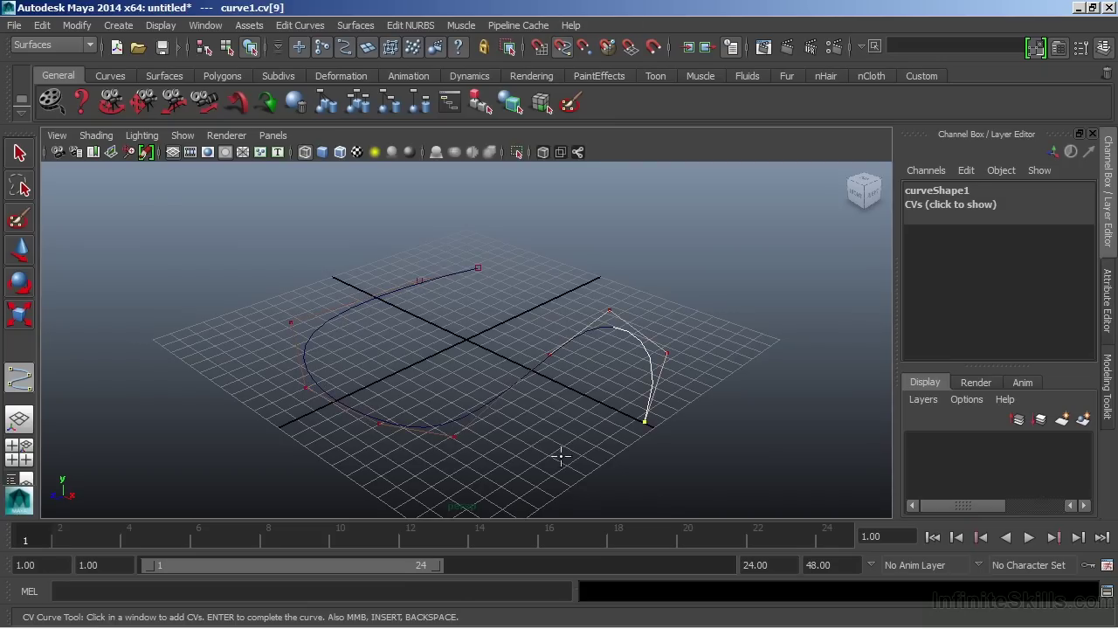
pyautogui.click(549, 462)
pyautogui.click(465, 473)
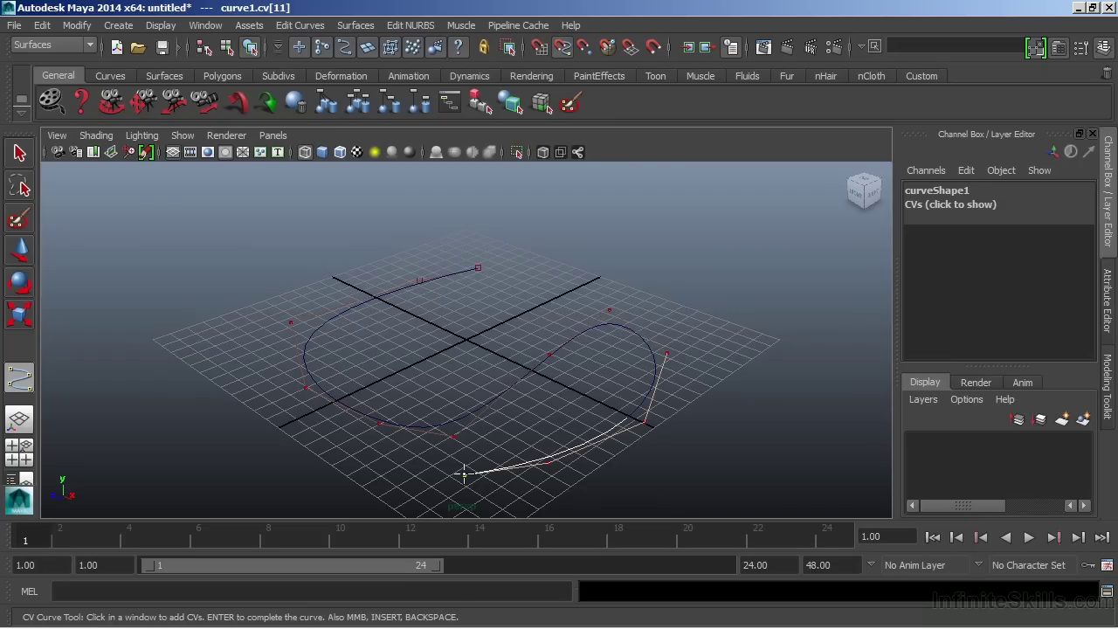
pyautogui.press('q')
# Step: Display the control vertices of the S-shaped curve
pyautogui.keyDown('alt'); pyautogui.moveTo(449, 449); pyautogui.dragTo(486, 404); pyautogui.keyUp('alt')
pyautogui.moveTo(502, 408); pyautogui.dragTo(450, 289, button='right')
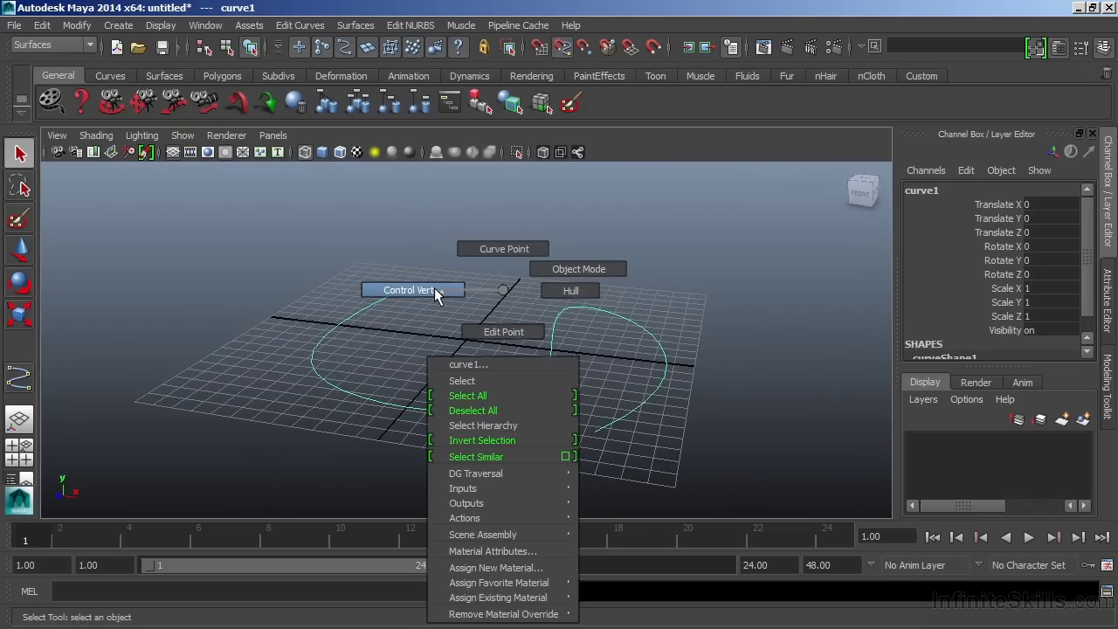
pyautogui.moveTo(434, 287); pyautogui.dragTo(433, 288, button='right')
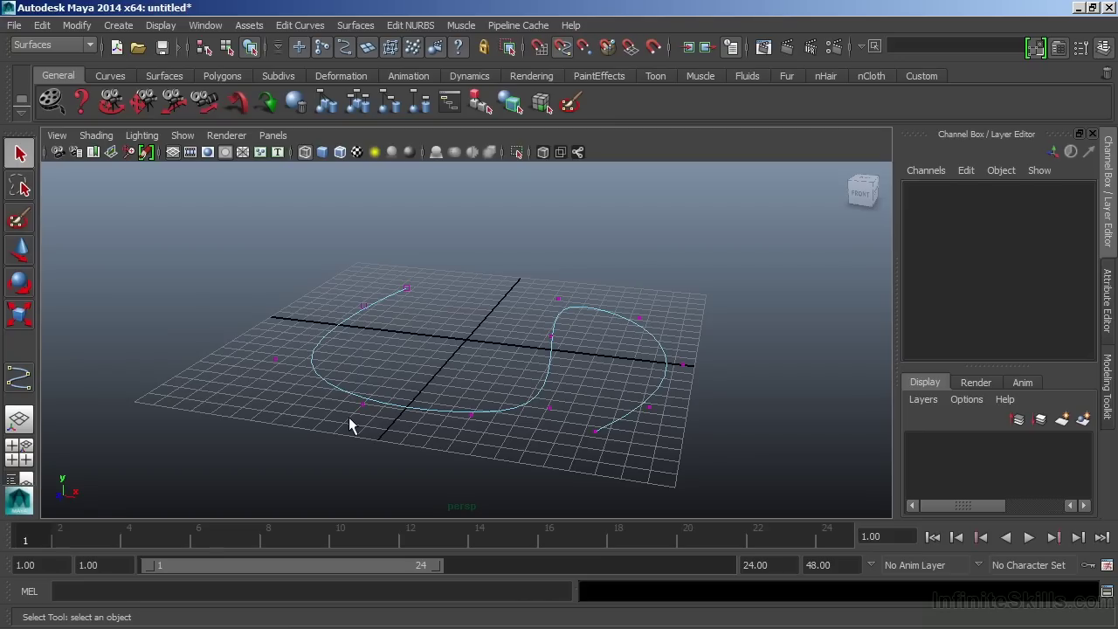
pyautogui.click(119, 26)
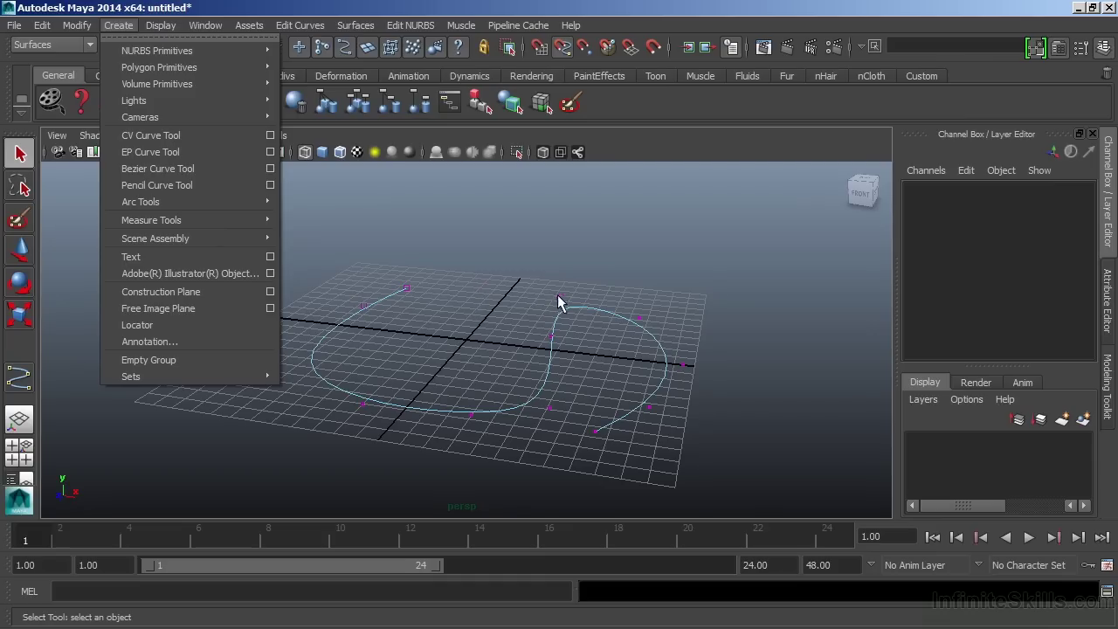
pyautogui.click(446, 295)
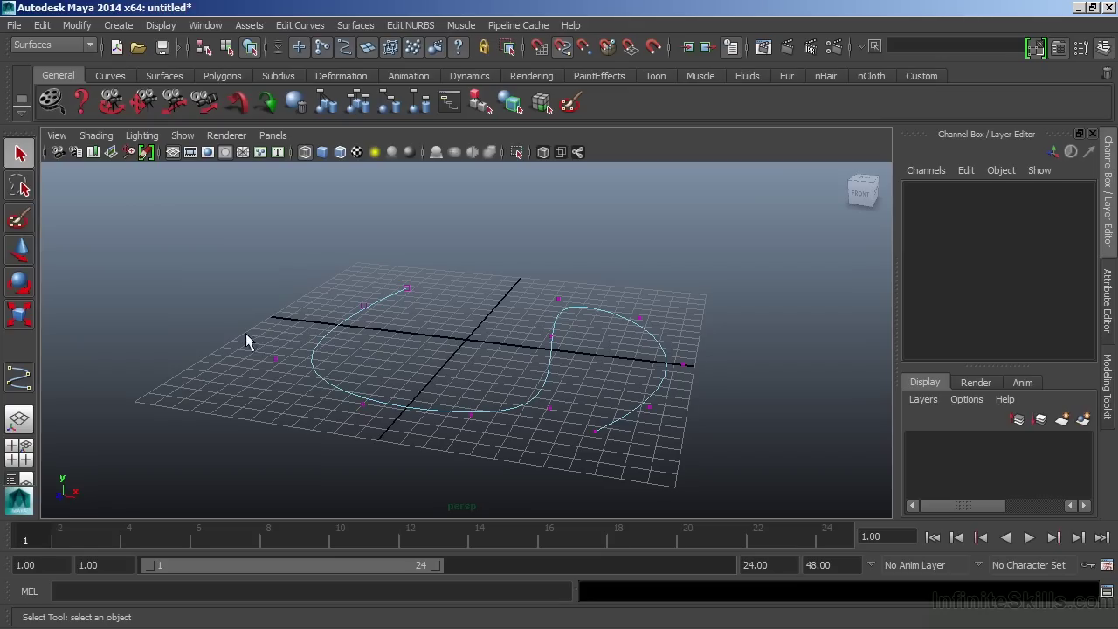
# Step: Try moving the curve's third control vertex inward, then undo the move
pyautogui.moveTo(285, 378); pyautogui.dragTo(285, 384)
pyautogui.press('w')
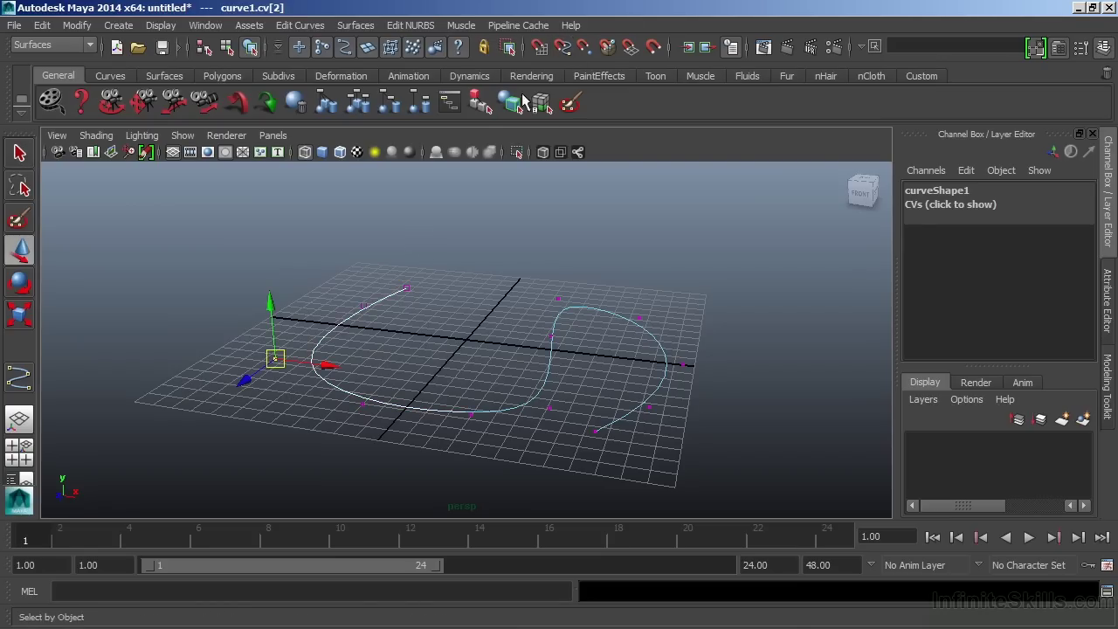
pyautogui.moveTo(278, 358); pyautogui.dragTo(300, 350)
pyautogui.hotkey('ctrl', 'z')
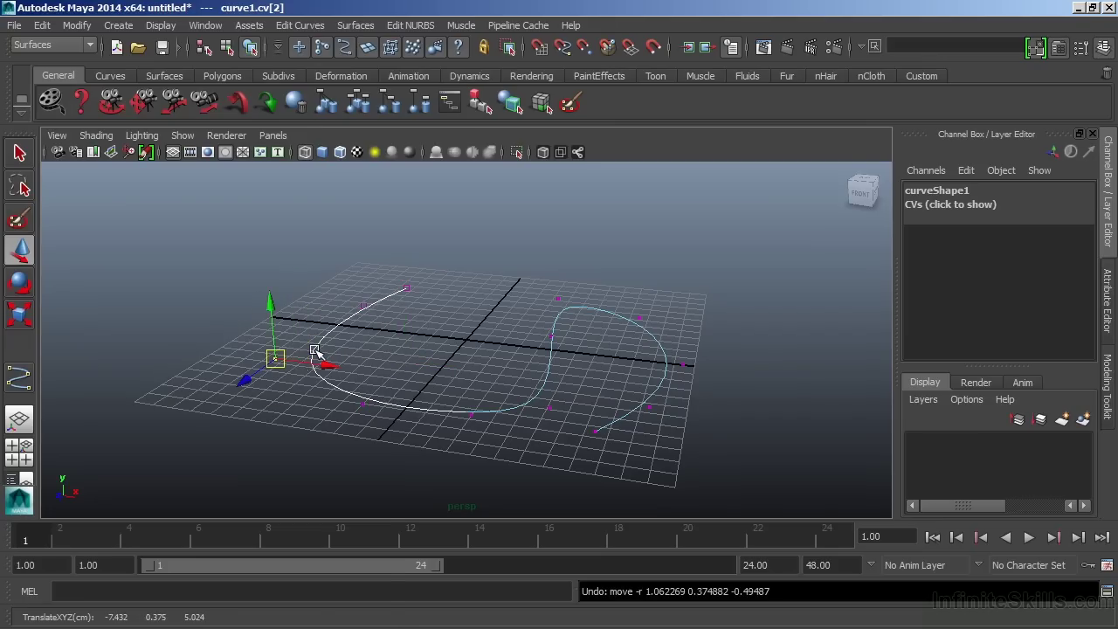
# Step: Display the curve's edit points and move the second one to about -6.847, 0.769, 3.449
pyautogui.moveTo(312, 354); pyautogui.dragTo(301, 330, button='right')
pyautogui.click(315, 350)
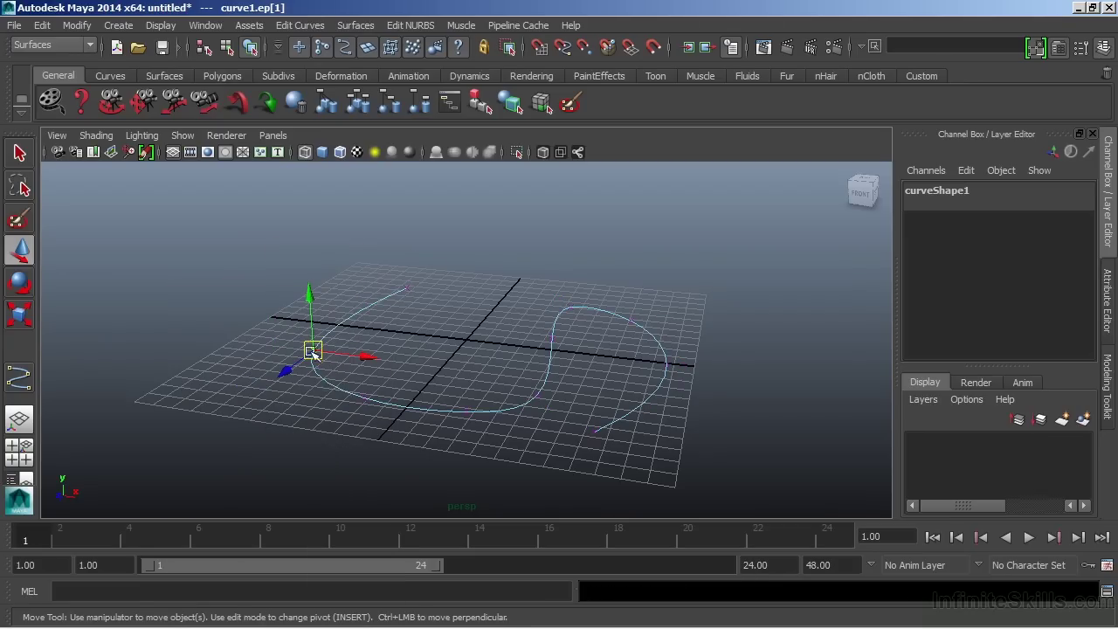
pyautogui.moveTo(313, 350)
pyautogui.mouseDown()
pyautogui.moveTo(387, 351)
pyautogui.moveTo(314, 326)
pyautogui.moveTo(351, 350)
pyautogui.moveTo(347, 331)
pyautogui.moveTo(341, 344)
pyautogui.moveTo(322, 335)
pyautogui.mouseUp()
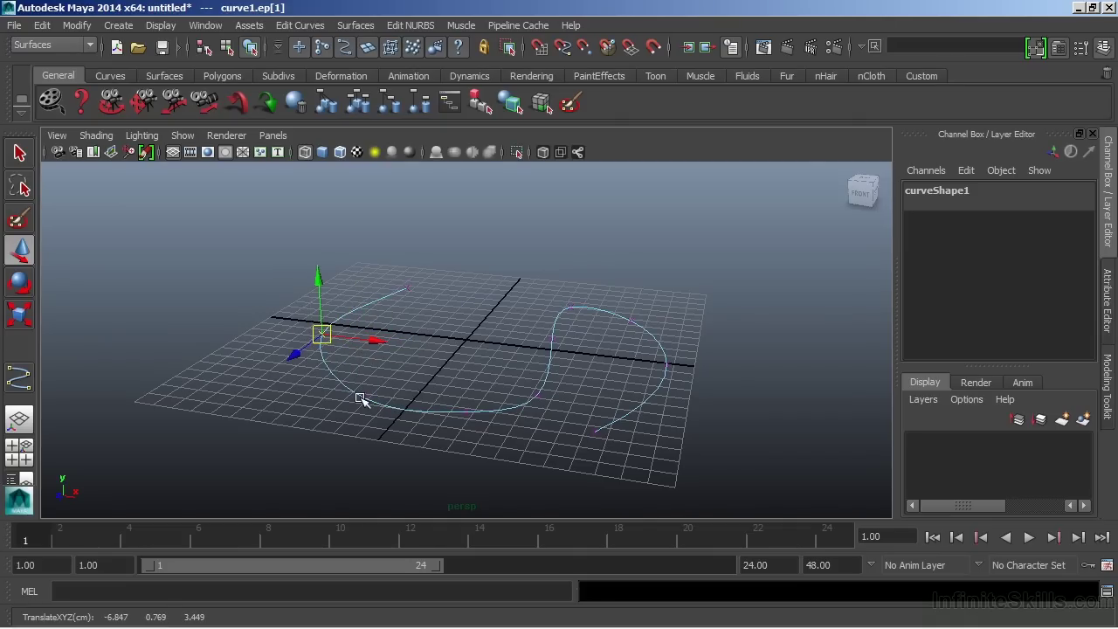
# Step: Switch back to control vertices and move the curve's third one outward to about -9.092, 1.094, 5.261
pyautogui.moveTo(320, 366); pyautogui.dragTo(250, 289, button='right')
pyautogui.click(290, 328)
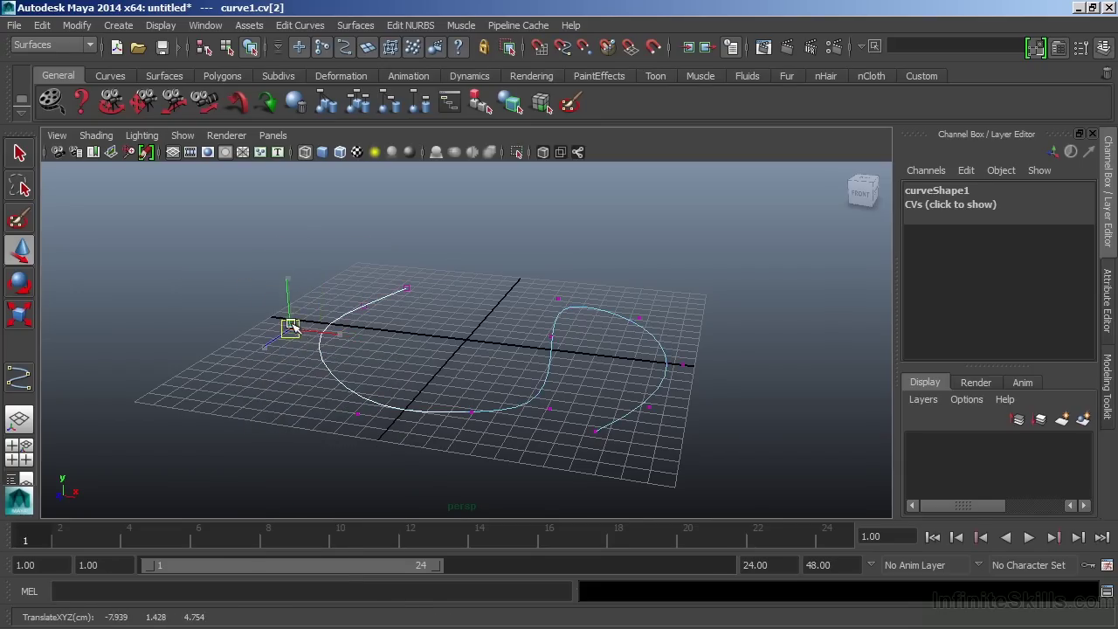
pyautogui.moveTo(294, 326); pyautogui.dragTo(270, 336)
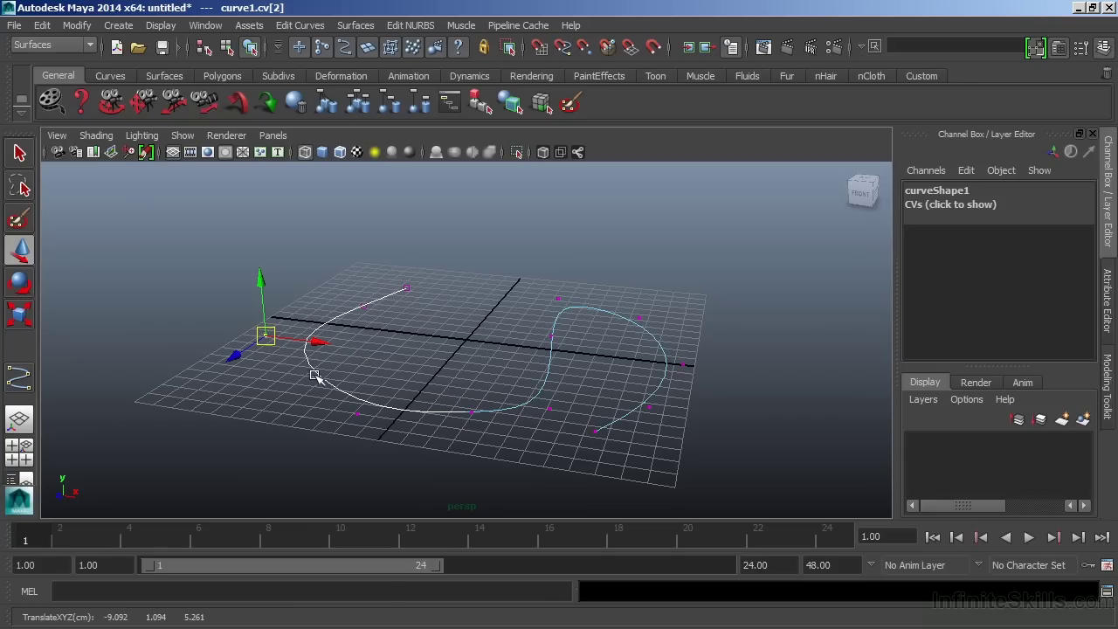
# Step: Move the curve's second edit point slightly inward, then return to Object Mode and select the whole curve
pyautogui.moveTo(316, 375); pyautogui.dragTo(319, 337, button='right')
pyautogui.click(304, 339)
pyautogui.moveTo(307, 342)
pyautogui.mouseDown()
pyautogui.moveTo(354, 342)
pyautogui.moveTo(327, 330)
pyautogui.moveTo(323, 340)
pyautogui.mouseUp()
pyautogui.moveTo(337, 338); pyautogui.dragTo(401, 271, button='right')
pyautogui.click(365, 316)
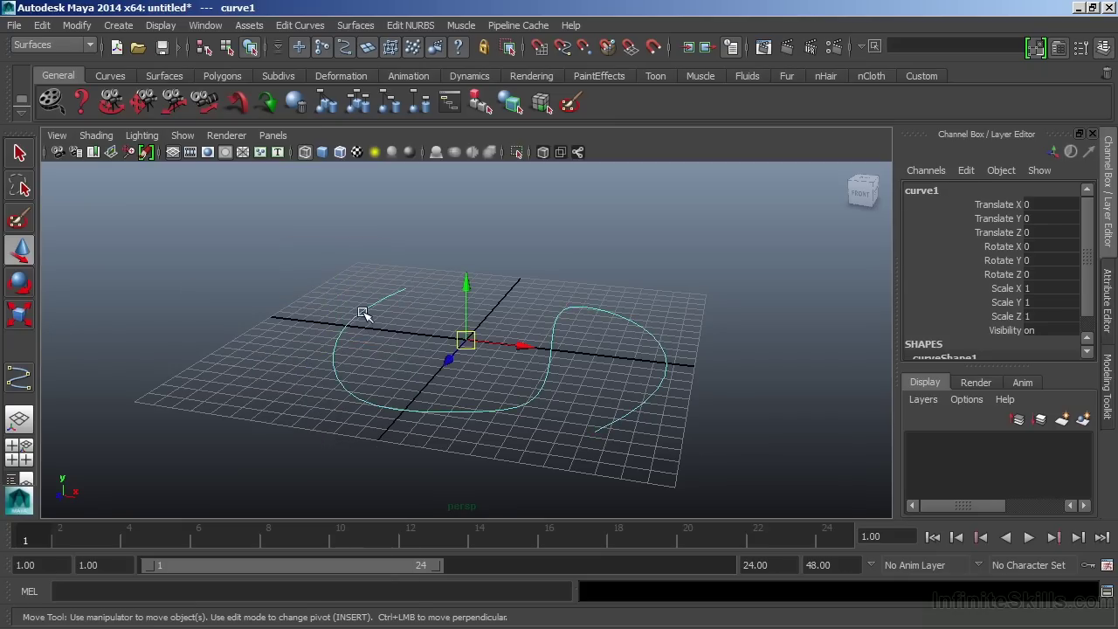
# Step: Draw a second winding curve with the EP Curve Tool, from inside the first curve's loop out past the grid's edge
pyautogui.click(120, 25)
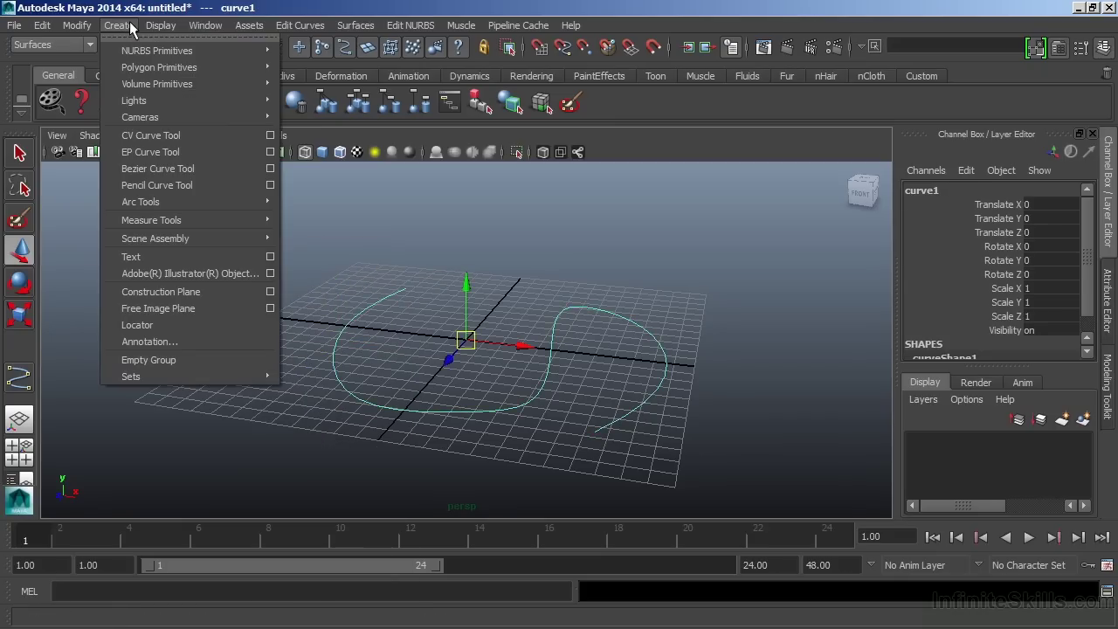
pyautogui.click(147, 151)
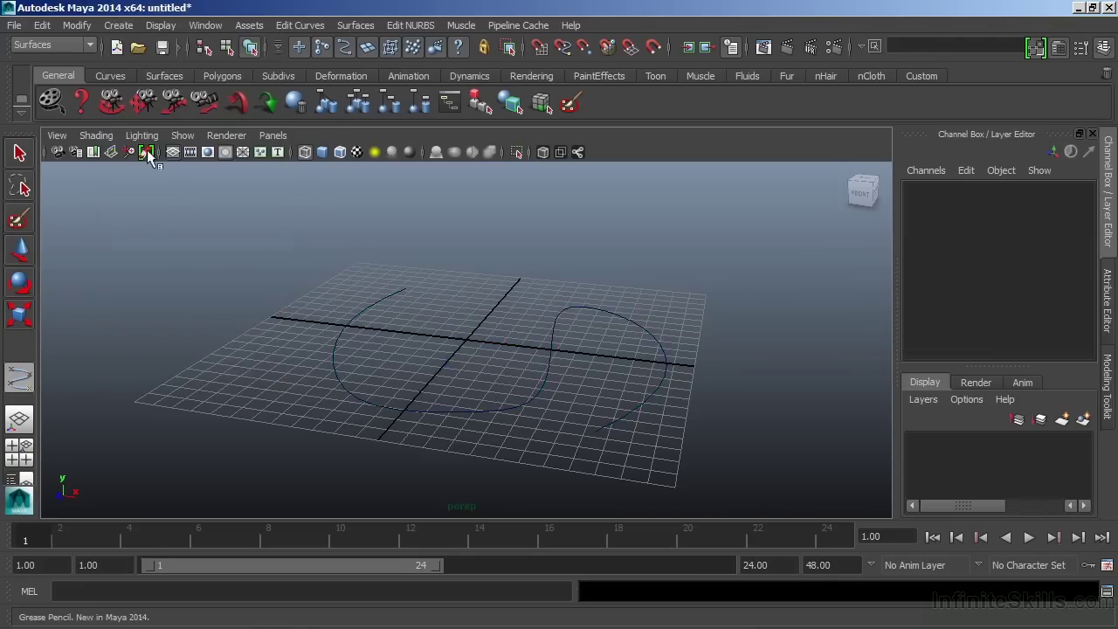
pyautogui.click(442, 287)
pyautogui.click(412, 323)
pyautogui.click(394, 364)
pyautogui.click(440, 378)
pyautogui.click(476, 347)
pyautogui.click(487, 314)
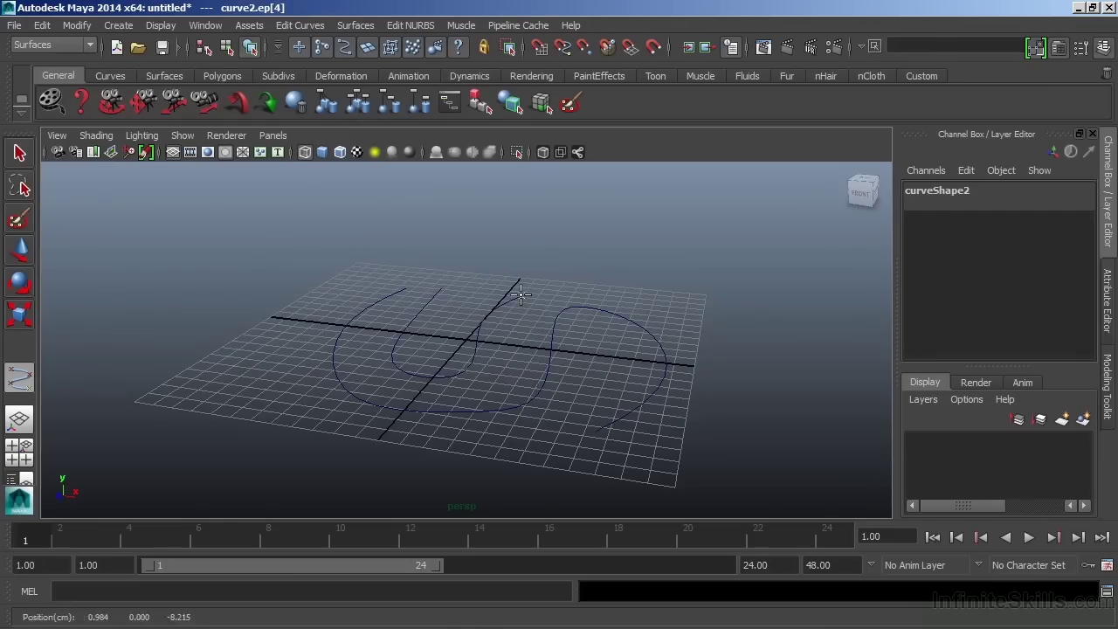
pyautogui.click(582, 285)
pyautogui.click(689, 307)
pyautogui.click(729, 344)
pyautogui.click(745, 375)
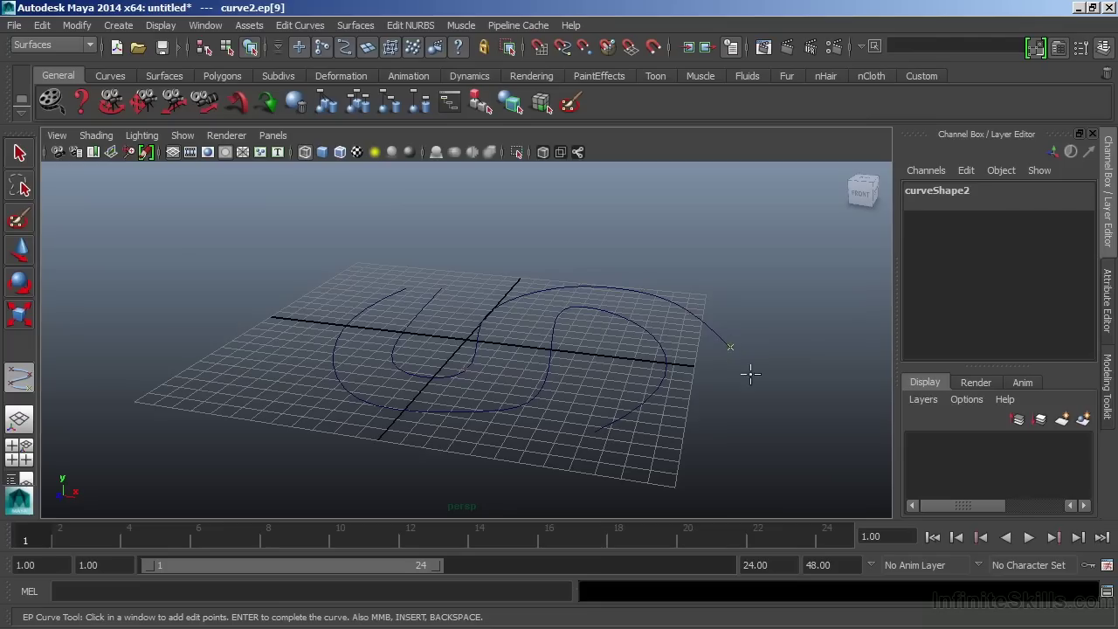
pyautogui.click(808, 371)
pyautogui.press('Return')
pyautogui.press('w')
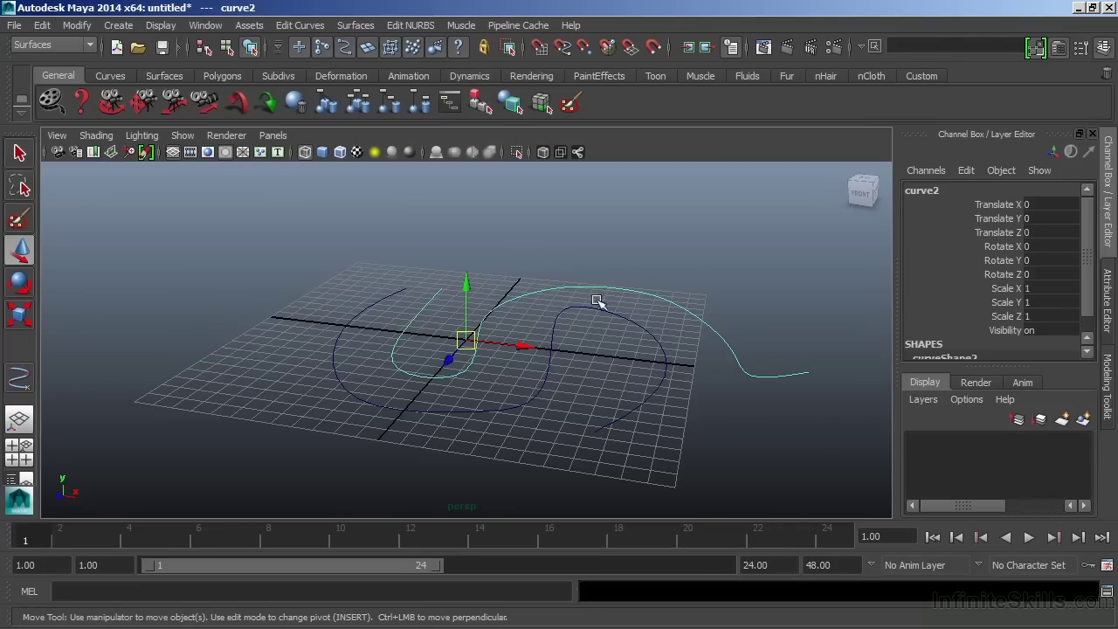
# Step: Move the control vertex at the second curve's outer bend to about 14.062, -0.427, 1.685, then return to Object Mode
pyautogui.rightClick(632, 290)
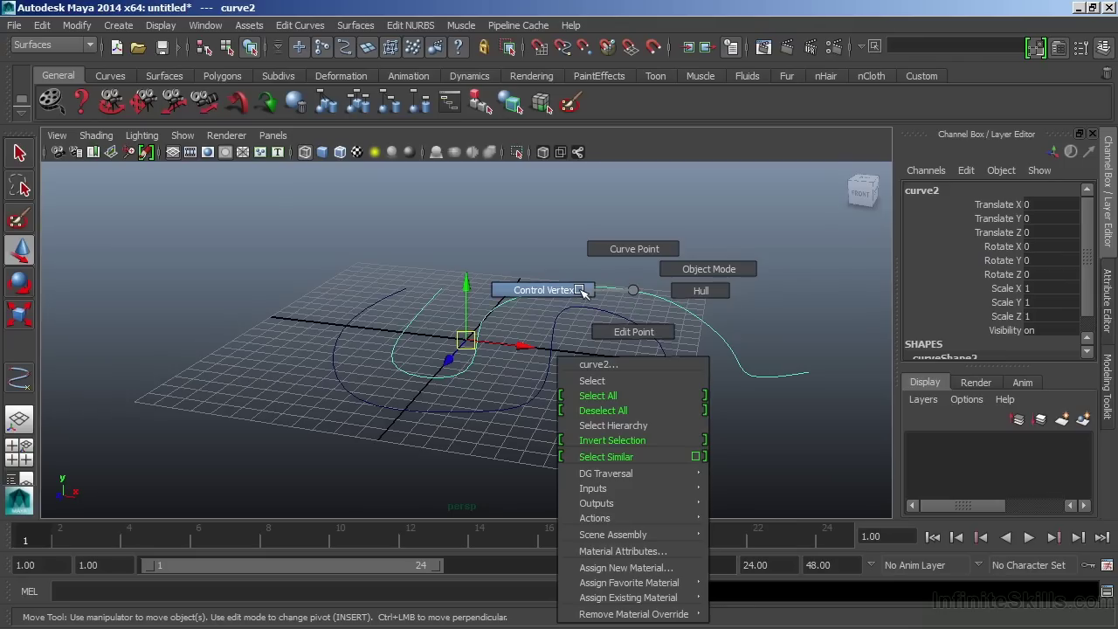
pyautogui.click(578, 290)
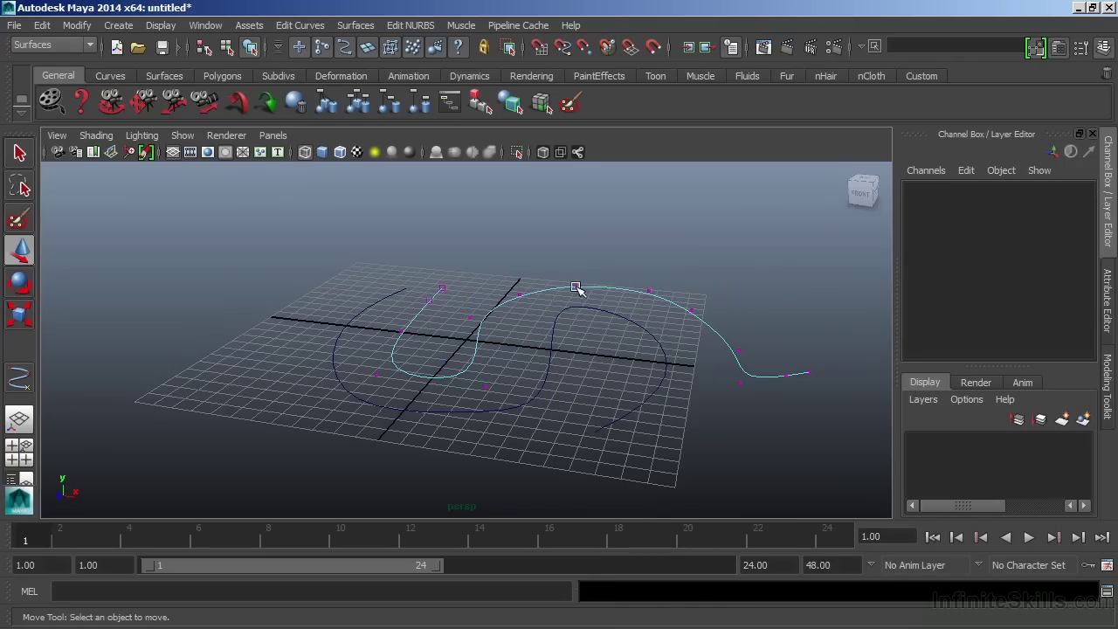
pyautogui.moveTo(733, 377)
pyautogui.mouseDown()
pyautogui.moveTo(756, 399)
pyautogui.moveTo(719, 411)
pyautogui.moveTo(730, 383)
pyautogui.moveTo(716, 419)
pyautogui.moveTo(736, 393)
pyautogui.mouseUp()
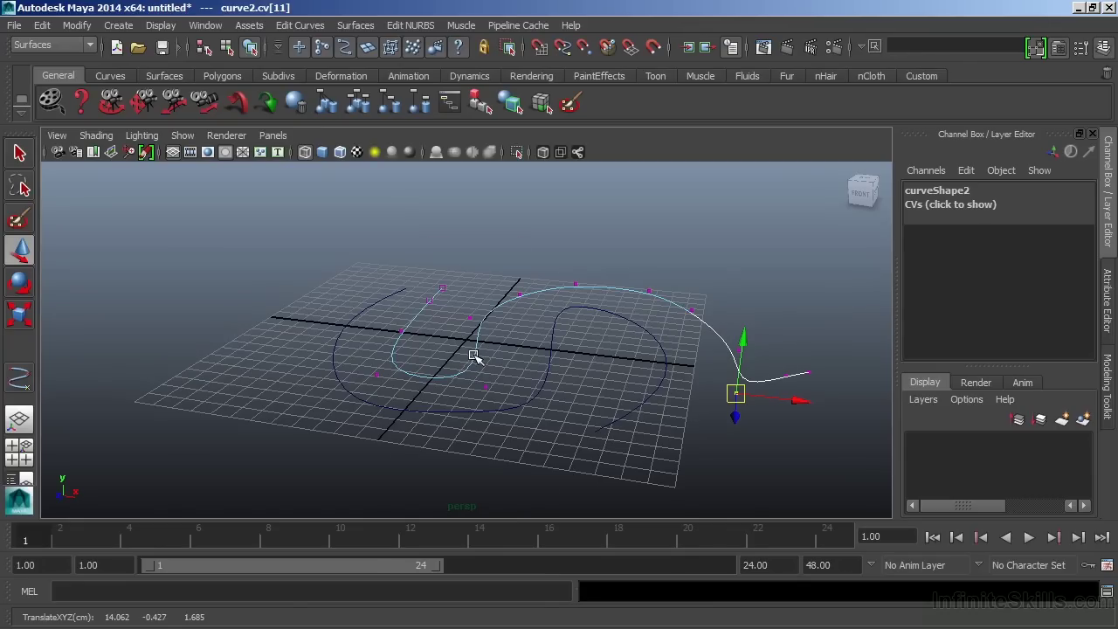
pyautogui.moveTo(474, 371); pyautogui.dragTo(535, 271, button='right')
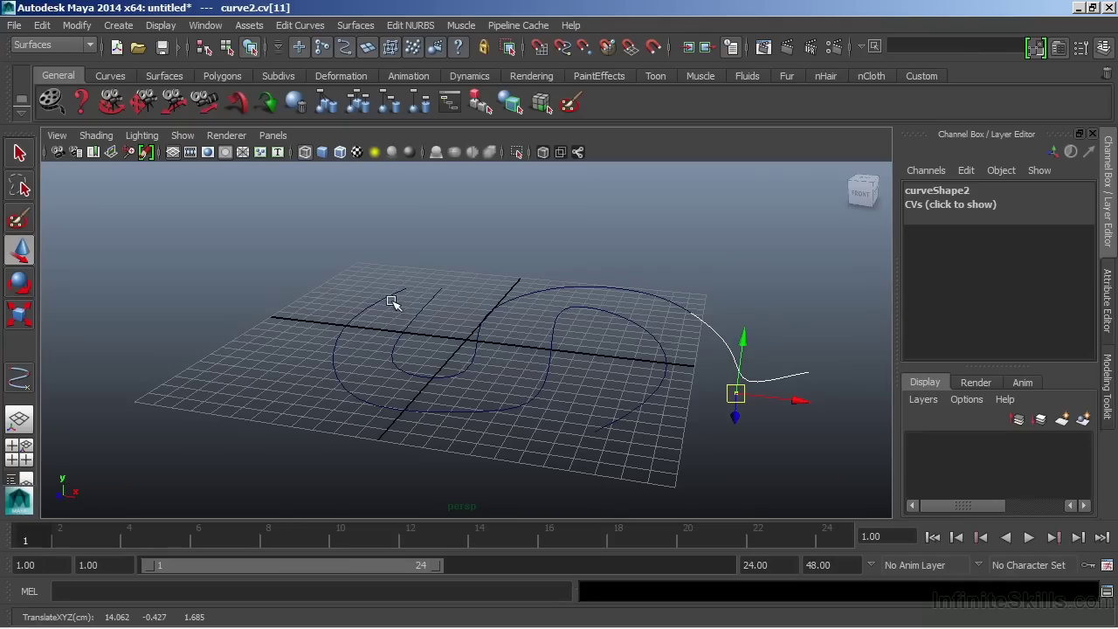
# Step: Start a new scene without saving the two curves
pyautogui.click(15, 27)
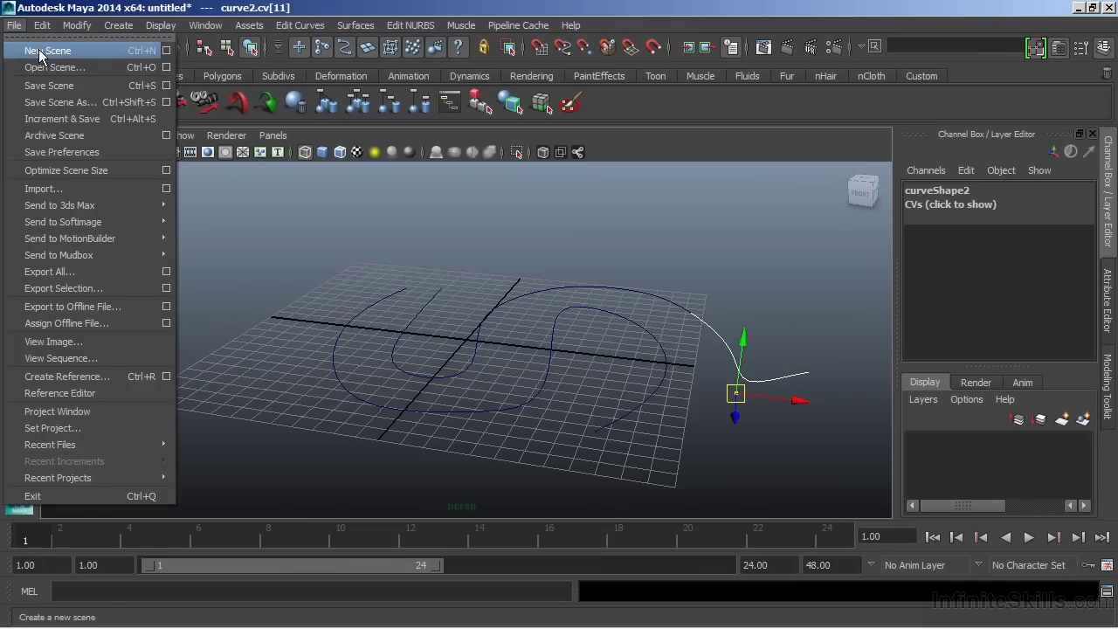
pyautogui.click(38, 50)
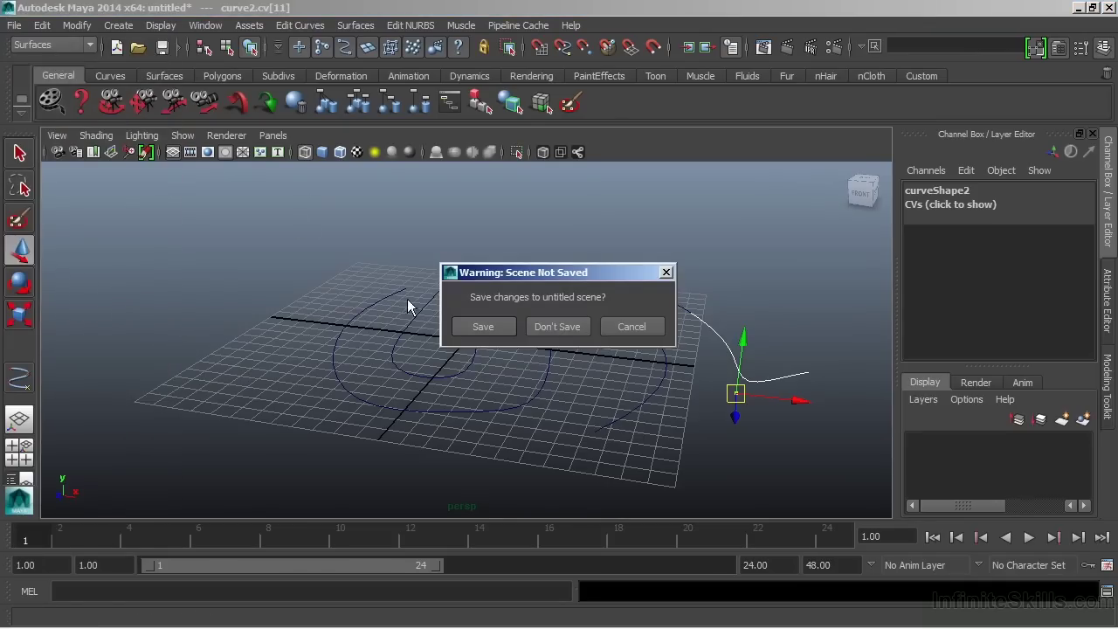
pyautogui.click(549, 325)
# Step: Draw an open, loop-shaped curve with seven anchors around the grid's centre using the Bezier Curve Tool
pyautogui.click(118, 26)
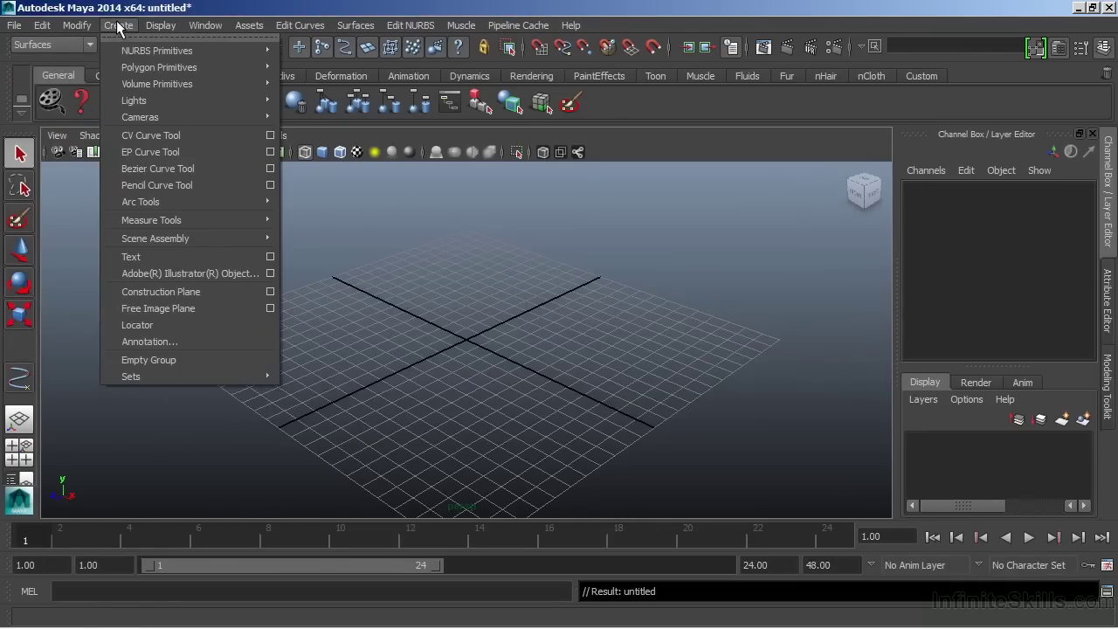
pyautogui.click(156, 168)
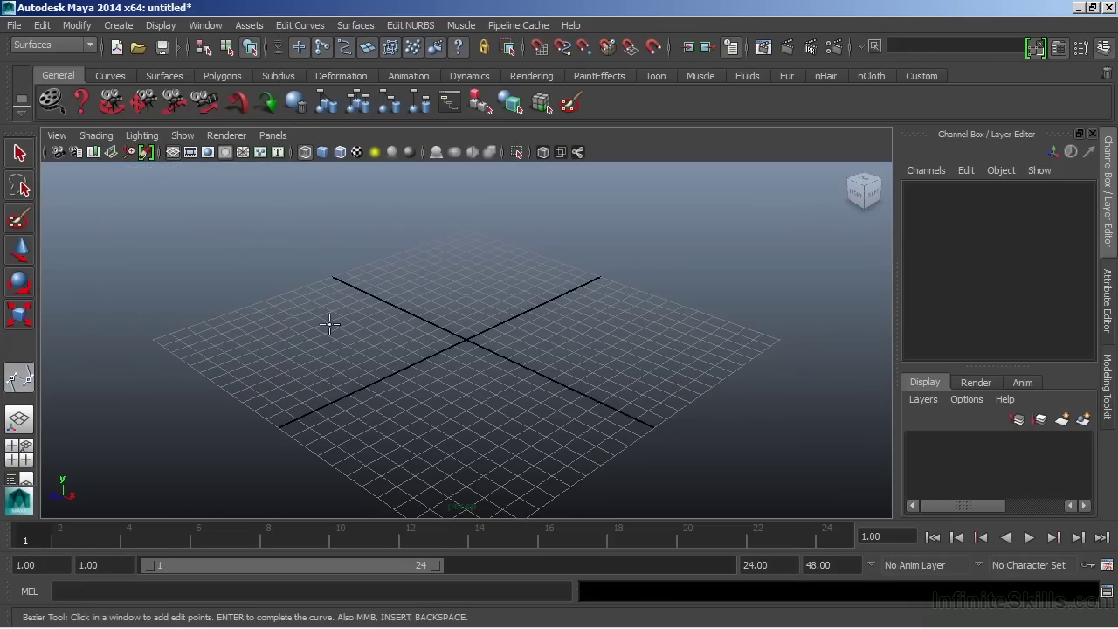
pyautogui.moveTo(328, 328); pyautogui.dragTo(307, 366)
# Step: Discard the Bezier curve by starting a new scene without saving
pyautogui.click(15, 24)
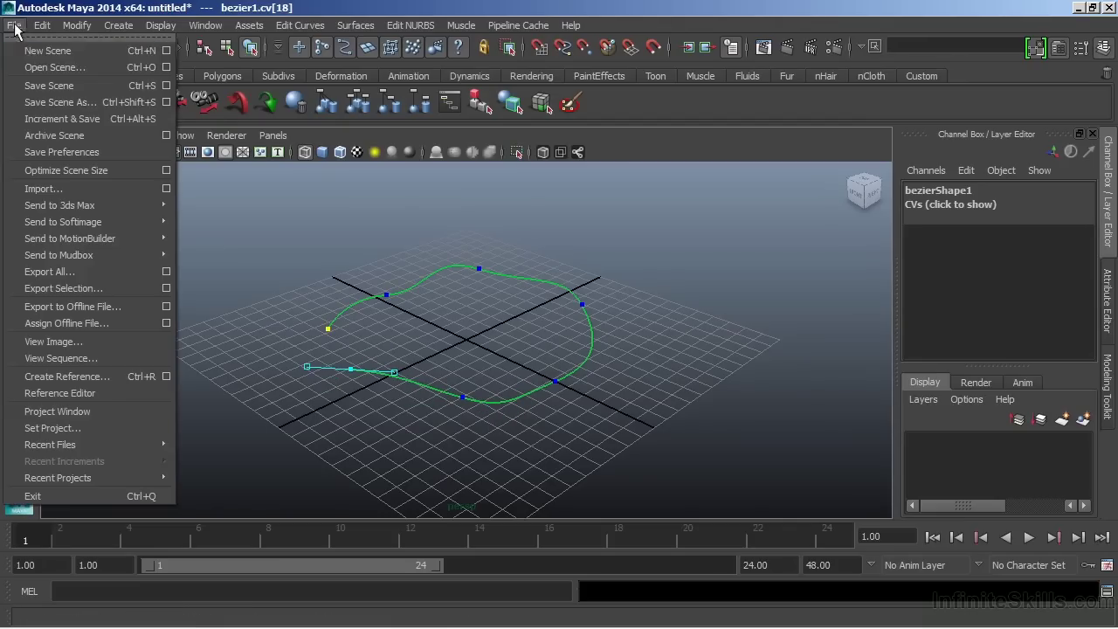
pyautogui.click(41, 50)
pyautogui.click(565, 330)
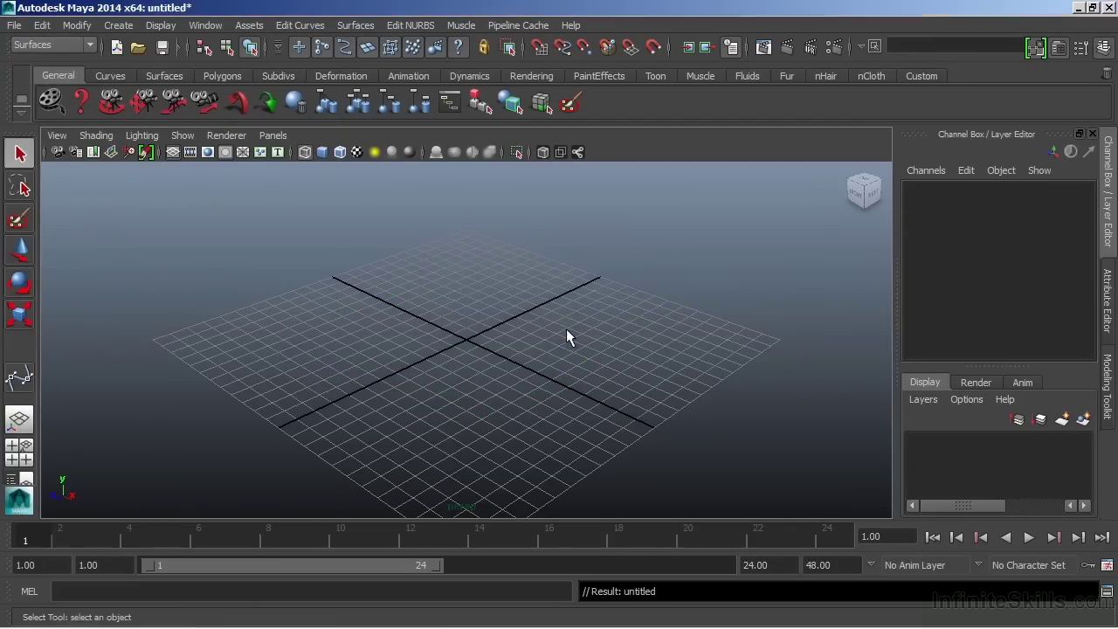
# Step: Draw one long, winding freehand curve across and beyond the grid using the Pencil Curve Tool
pyautogui.click(117, 24)
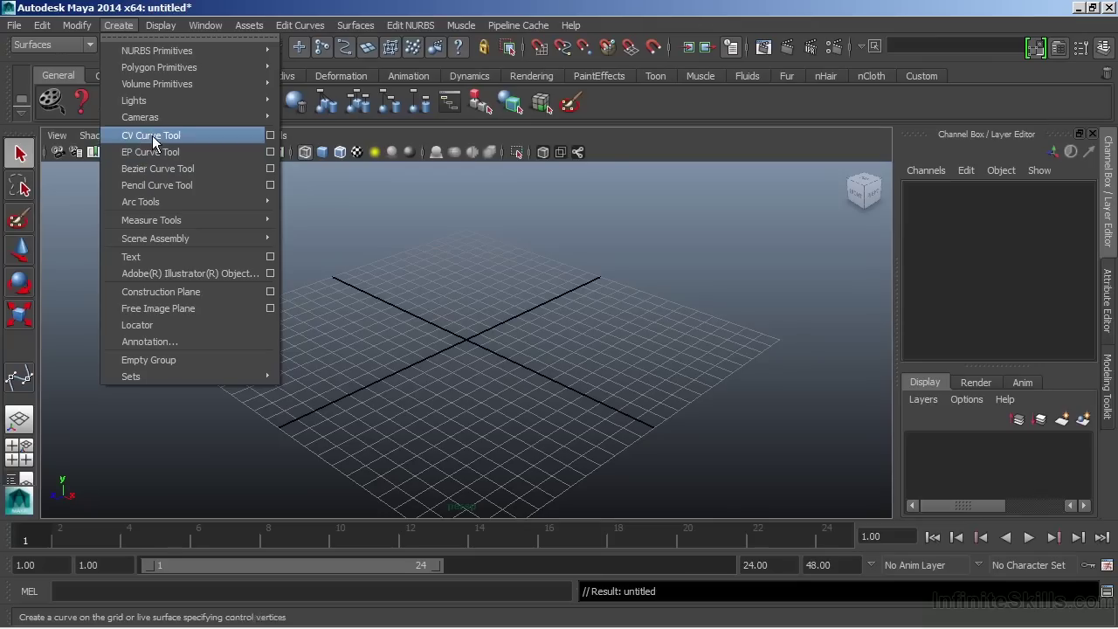
pyautogui.click(157, 185)
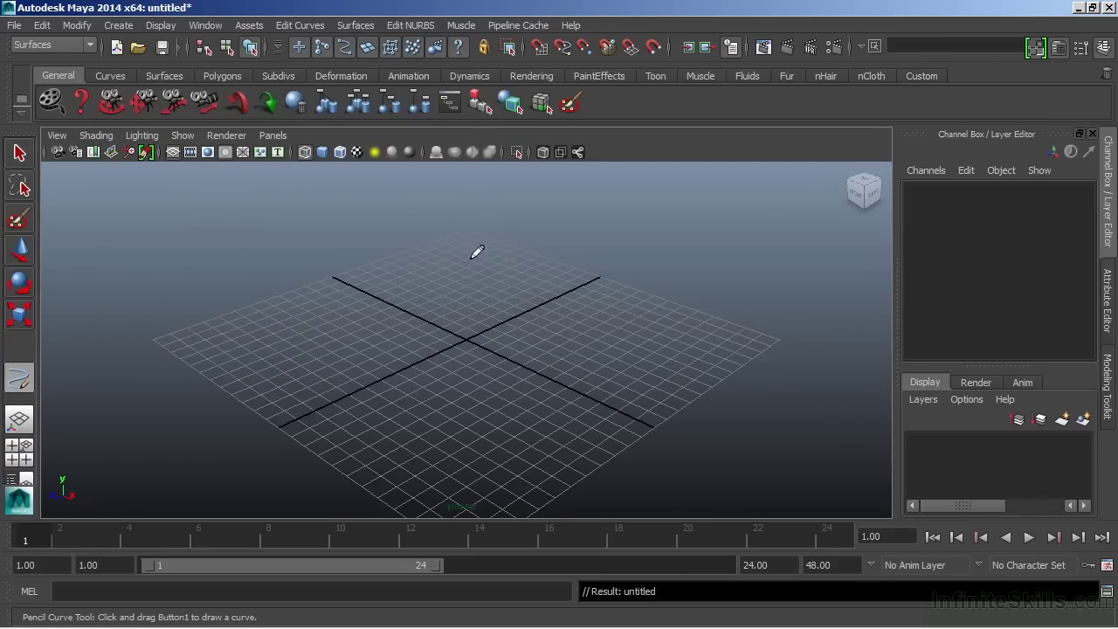
pyautogui.moveTo(471, 257)
pyautogui.mouseDown()
pyautogui.moveTo(393, 265)
pyautogui.moveTo(350, 291)
pyautogui.moveTo(351, 330)
pyautogui.moveTo(460, 299)
pyautogui.mouseUp()
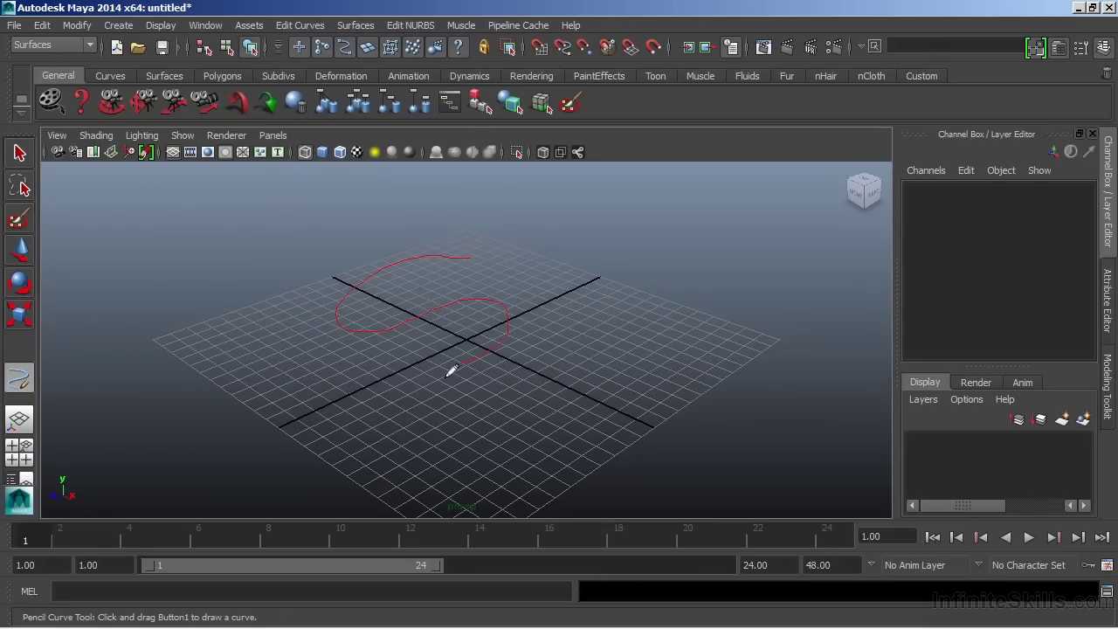
pyautogui.moveTo(550, 330)
pyautogui.mouseDown()
pyautogui.moveTo(652, 347)
pyautogui.moveTo(580, 415)
pyautogui.moveTo(463, 434)
pyautogui.mouseUp()
pyautogui.moveTo(283, 462)
pyautogui.mouseDown()
pyautogui.moveTo(179, 378)
pyautogui.moveTo(214, 332)
pyautogui.moveTo(224, 257)
pyautogui.moveTo(285, 244)
pyautogui.moveTo(306, 280)
pyautogui.moveTo(302, 303)
pyautogui.moveTo(393, 222)
pyautogui.mouseUp()
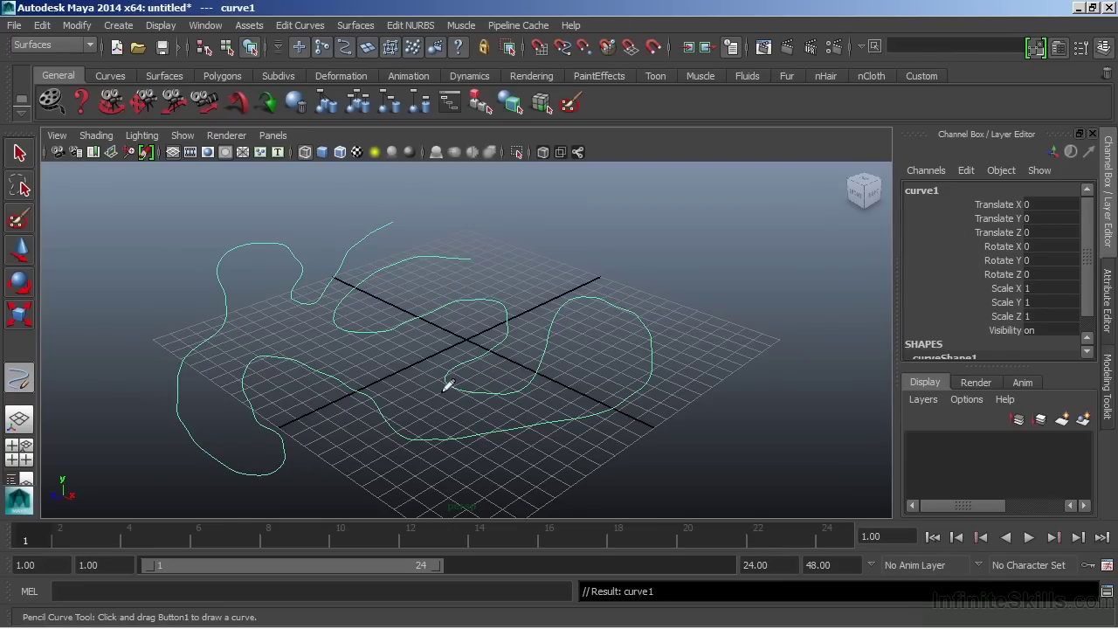
# Step: Move one control vertex of the pencil curve near the grid's centre to form a small bump, then return to Object Mode
pyautogui.press('q')
pyautogui.moveTo(436, 290)
pyautogui.mouseDown(button='right')
pyautogui.moveTo(436, 325)
pyautogui.moveTo(370, 292)
pyautogui.mouseUp(button='right')
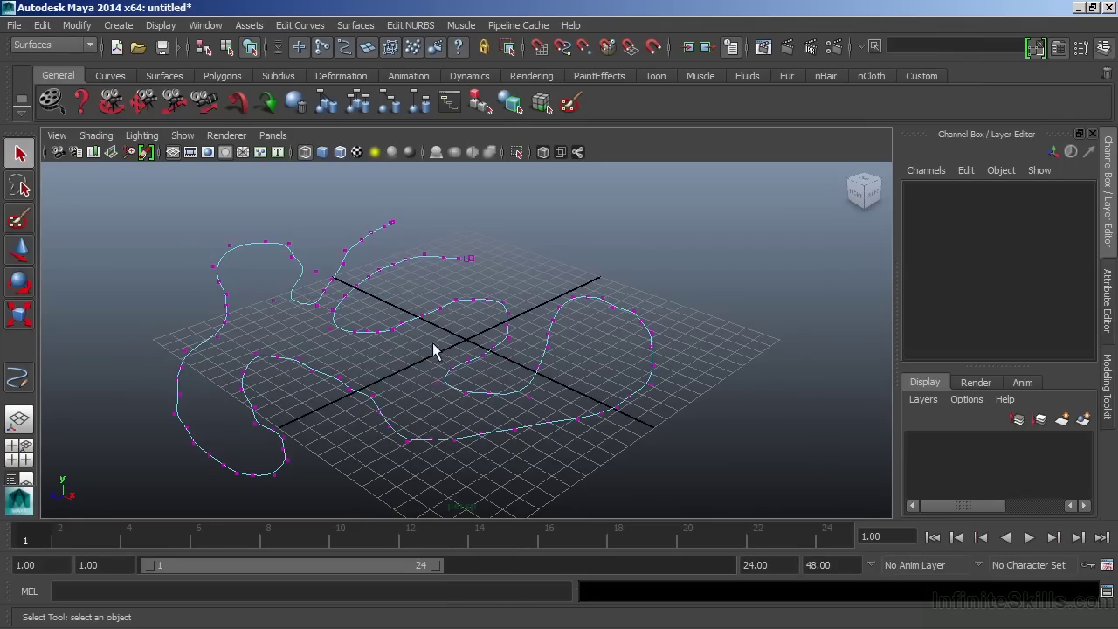
pyautogui.click(436, 382)
pyautogui.press('w')
pyautogui.moveTo(437, 382)
pyautogui.mouseDown()
pyautogui.moveTo(424, 390)
pyautogui.moveTo(429, 381)
pyautogui.mouseUp()
pyautogui.press('F8')
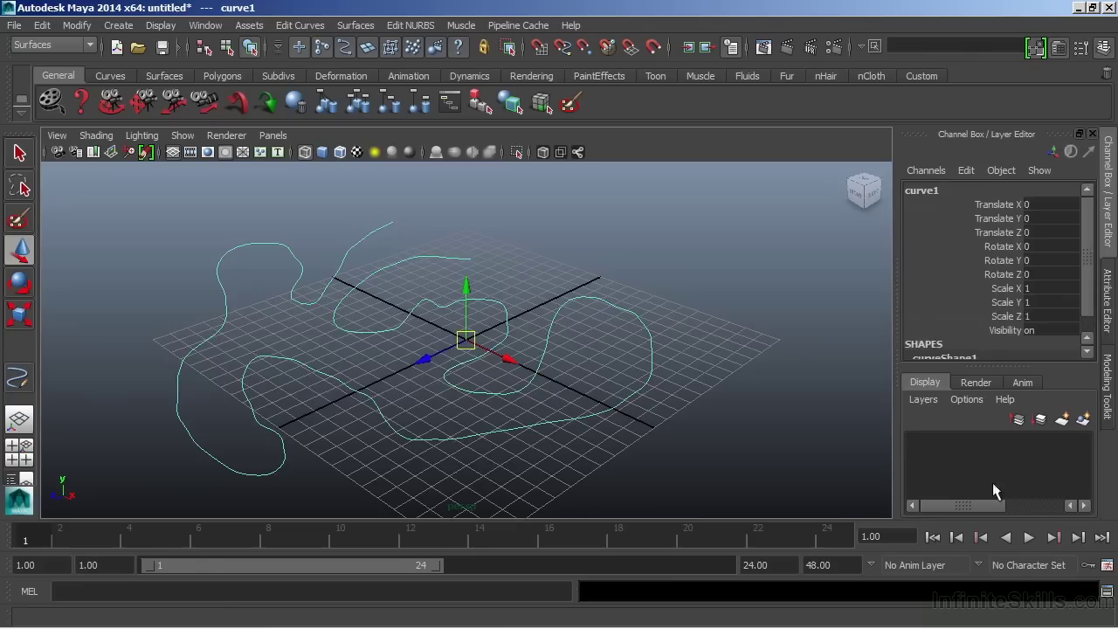
# Step: Discard the pencil curve by starting a new scene without saving
pyautogui.click(14, 25)
pyautogui.click(35, 53)
pyautogui.click(563, 324)
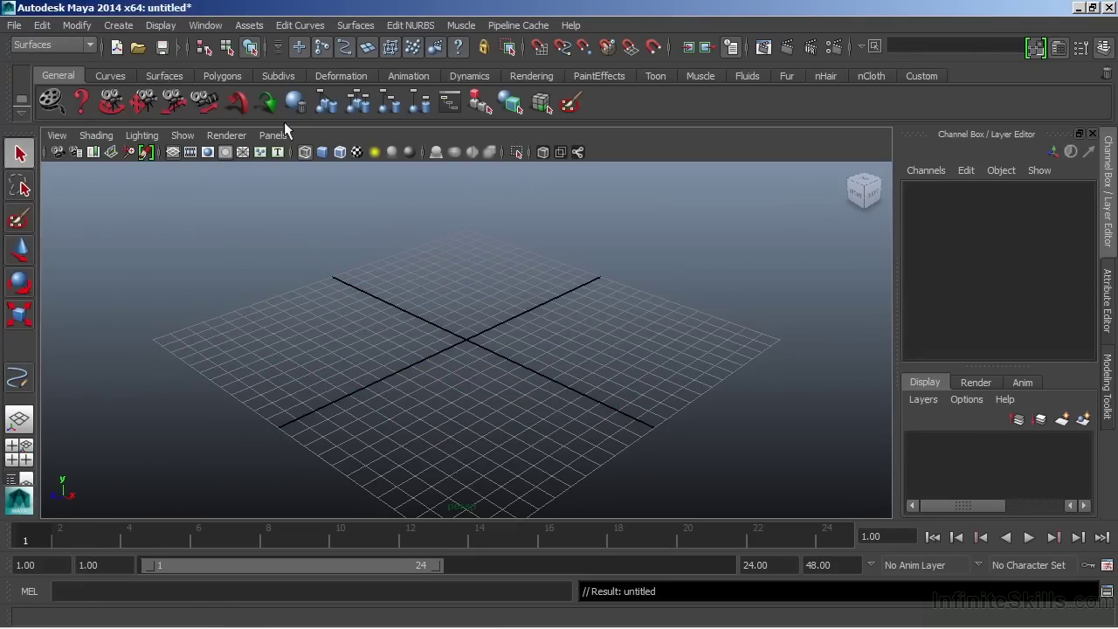
# Step: Detach the Arc Tools commands as a floating window and place it beside the view cube
pyautogui.click(120, 26)
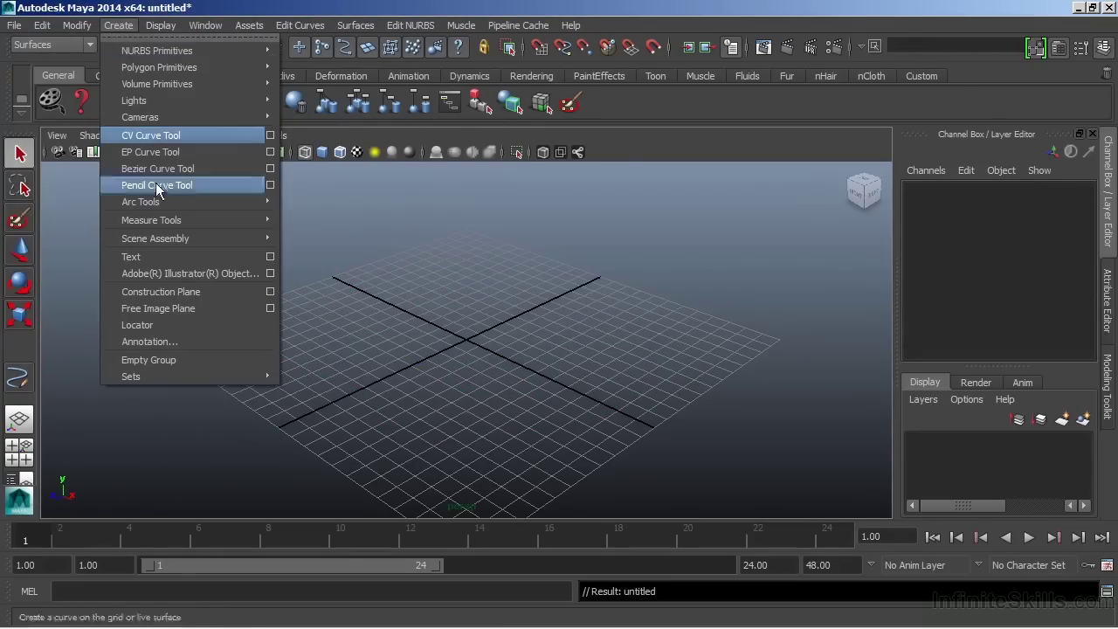
pyautogui.moveTo(156, 200)
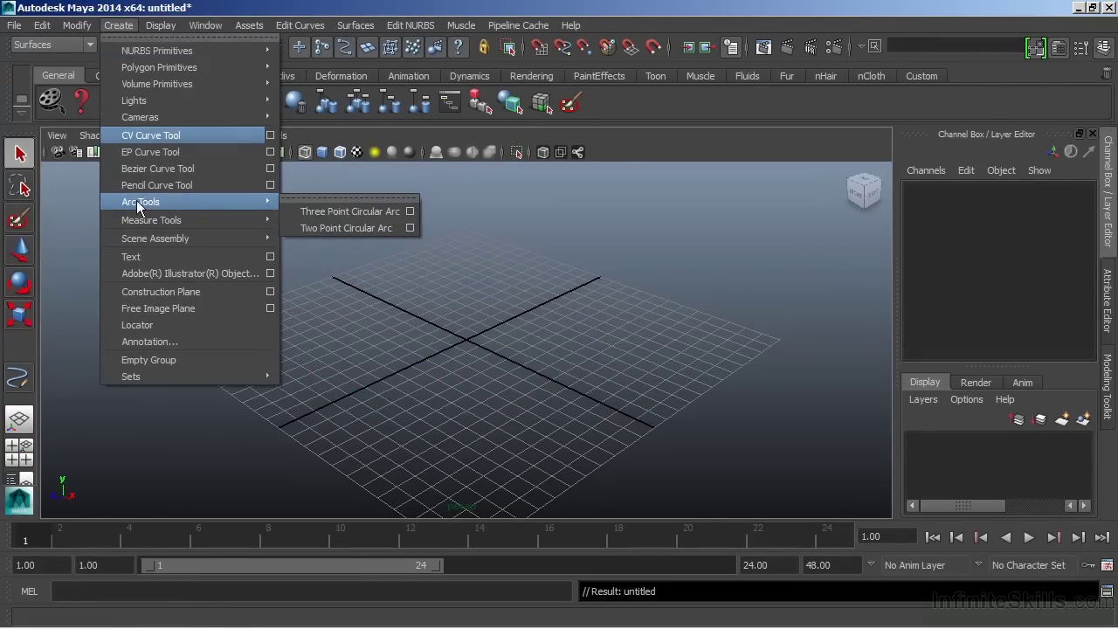
pyautogui.click(307, 197)
pyautogui.moveTo(319, 187); pyautogui.dragTo(745, 176)
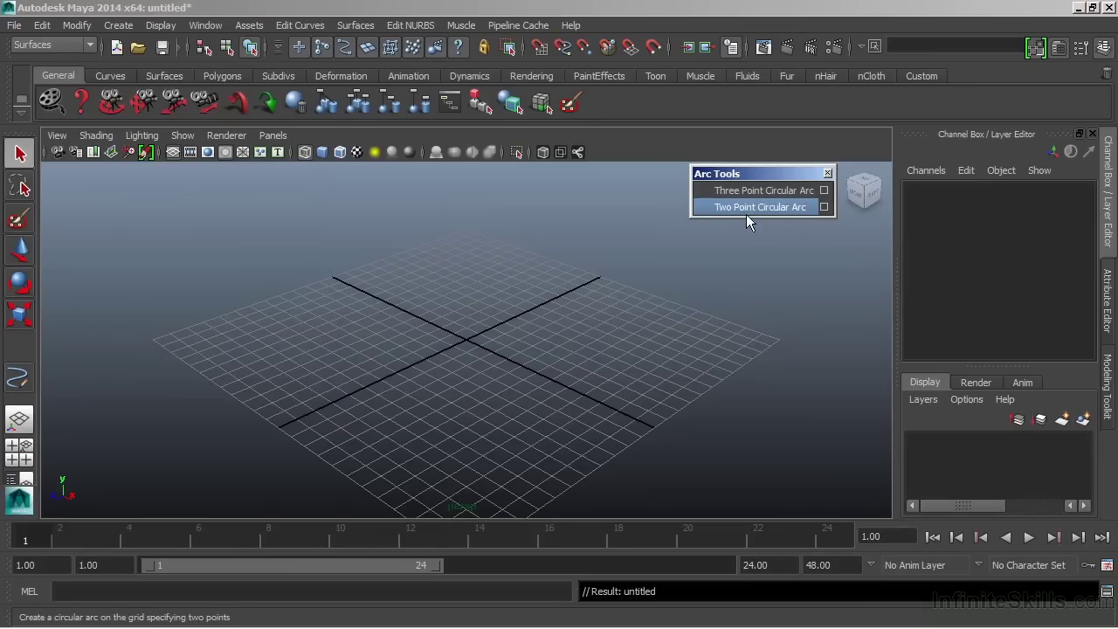
# Step: Lay out a Three Point Circular Arc across the grid, with its first point at about -6.771, 0, 5.609
pyautogui.click(735, 191)
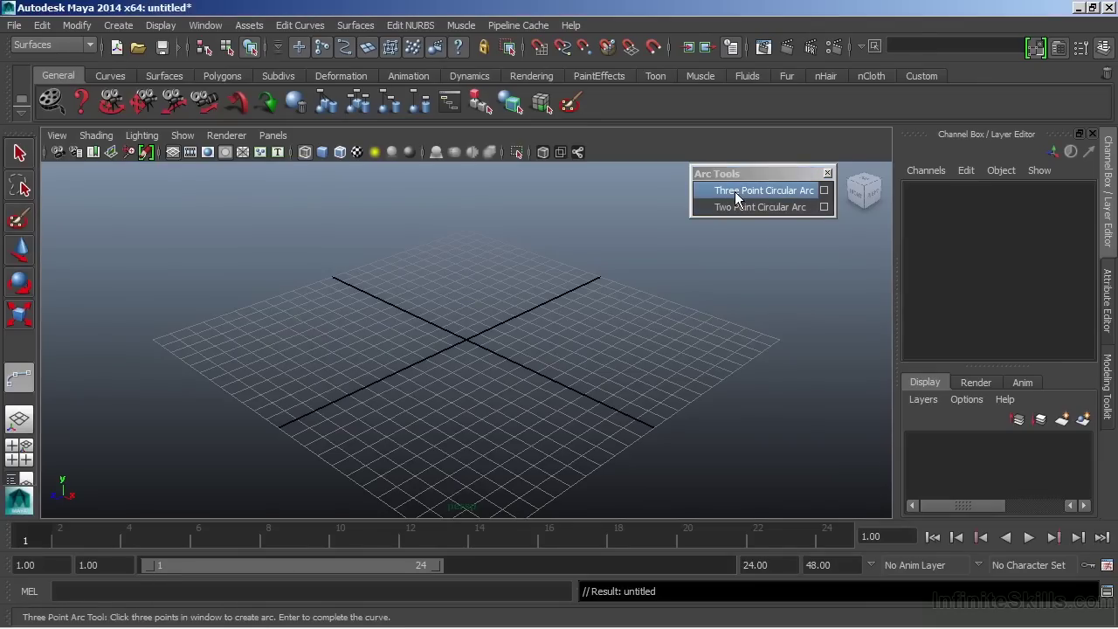
pyautogui.click(306, 332)
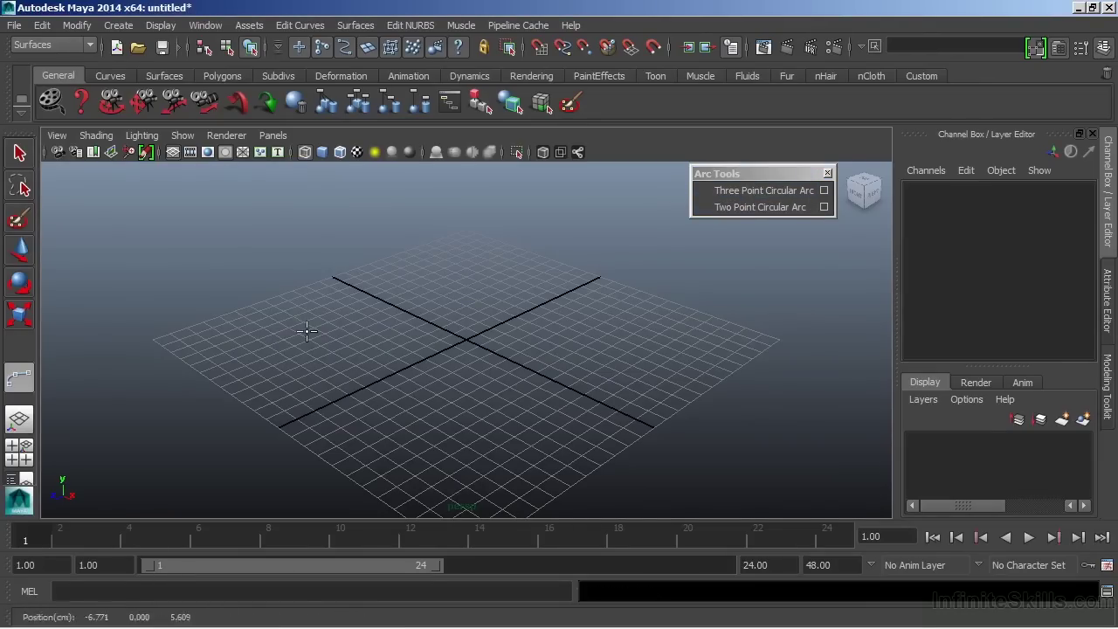
pyautogui.click(437, 308)
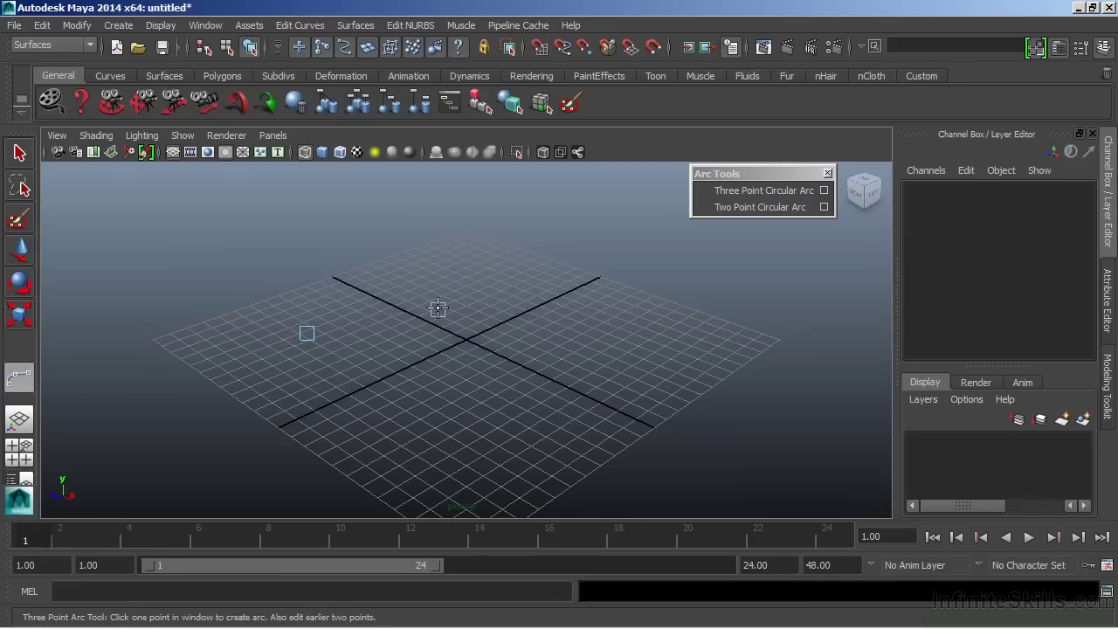
pyautogui.click(575, 328)
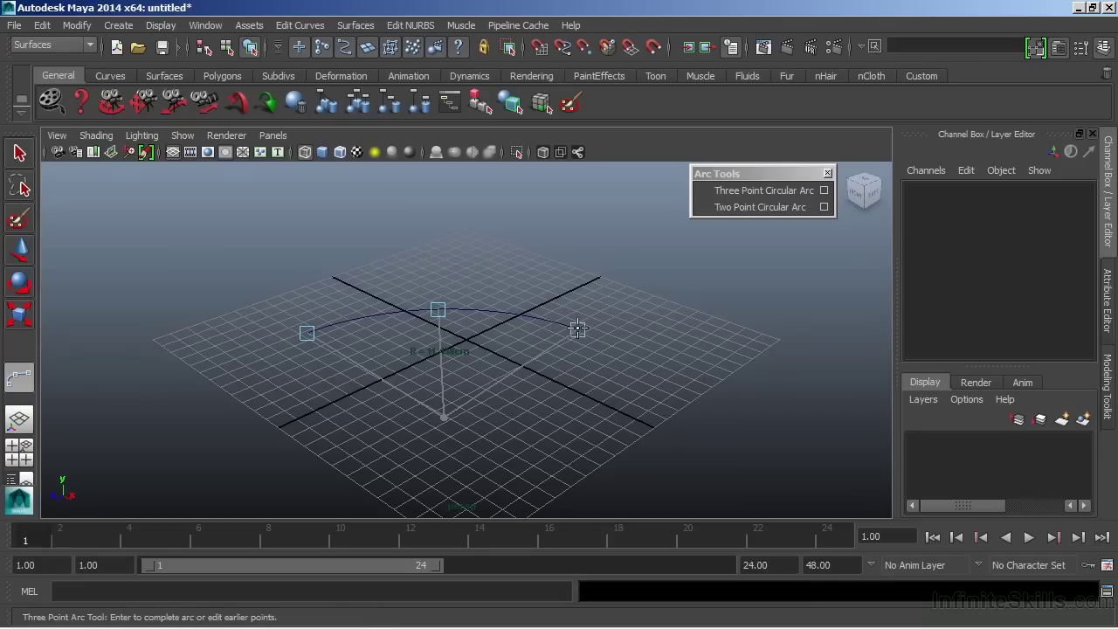
# Step: Move the arc's end point to about 7.745, 1.203, -14.133 and its start point to about -11.170, 0.854, 11.258
pyautogui.keyDown('alt'); pyautogui.moveTo(558, 340); pyautogui.dragTo(579, 462); pyautogui.keyUp('alt')
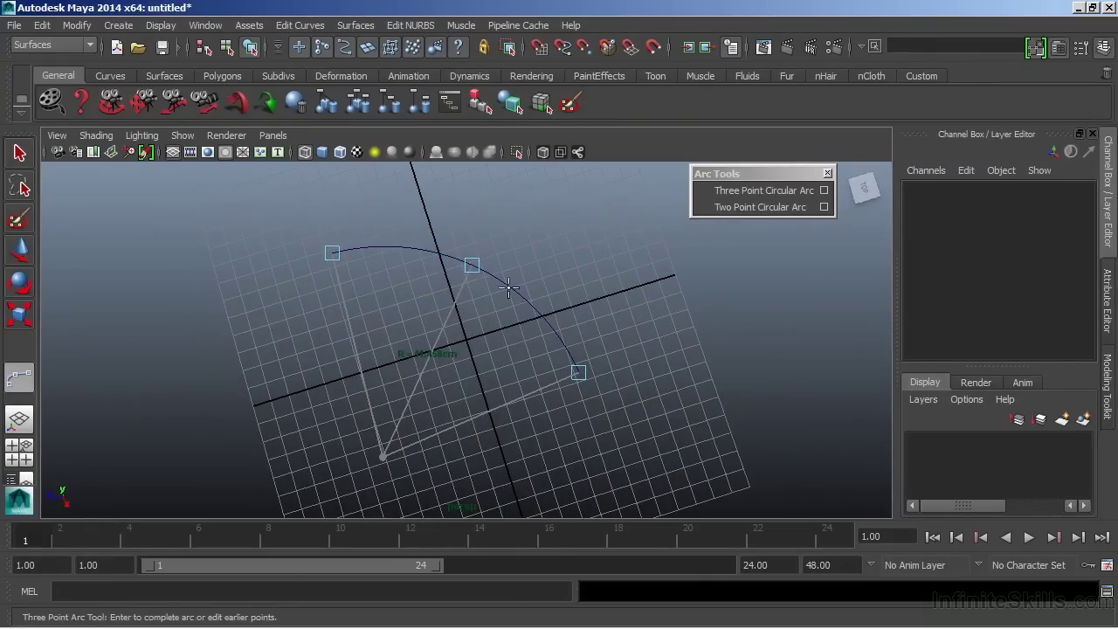
pyautogui.moveTo(472, 264); pyautogui.dragTo(787, 329)
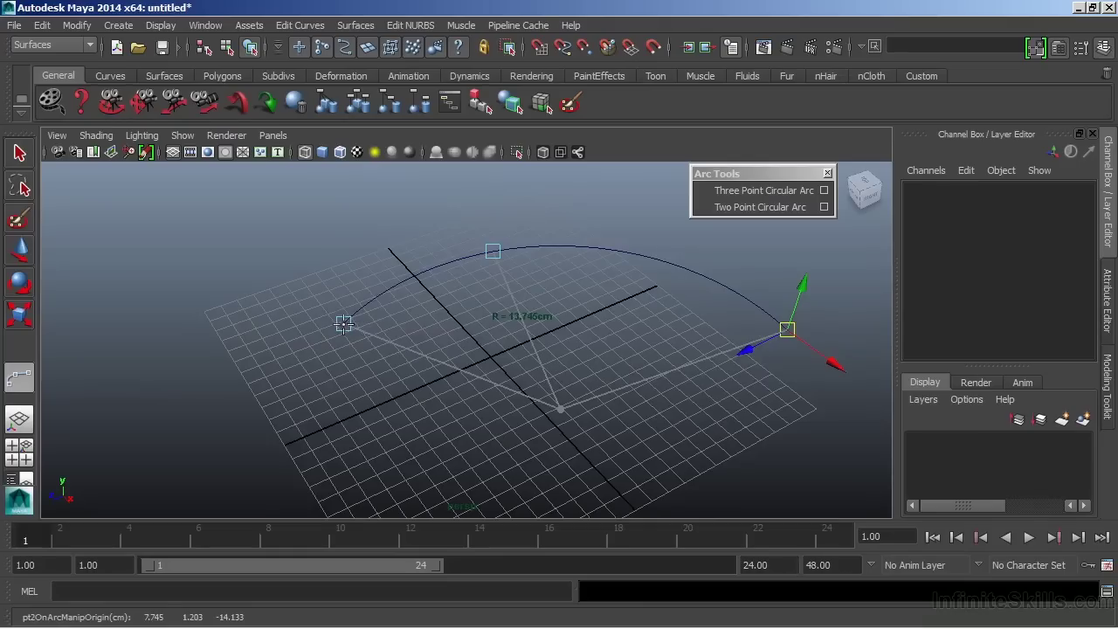
pyautogui.moveTo(344, 323); pyautogui.dragTo(218, 303)
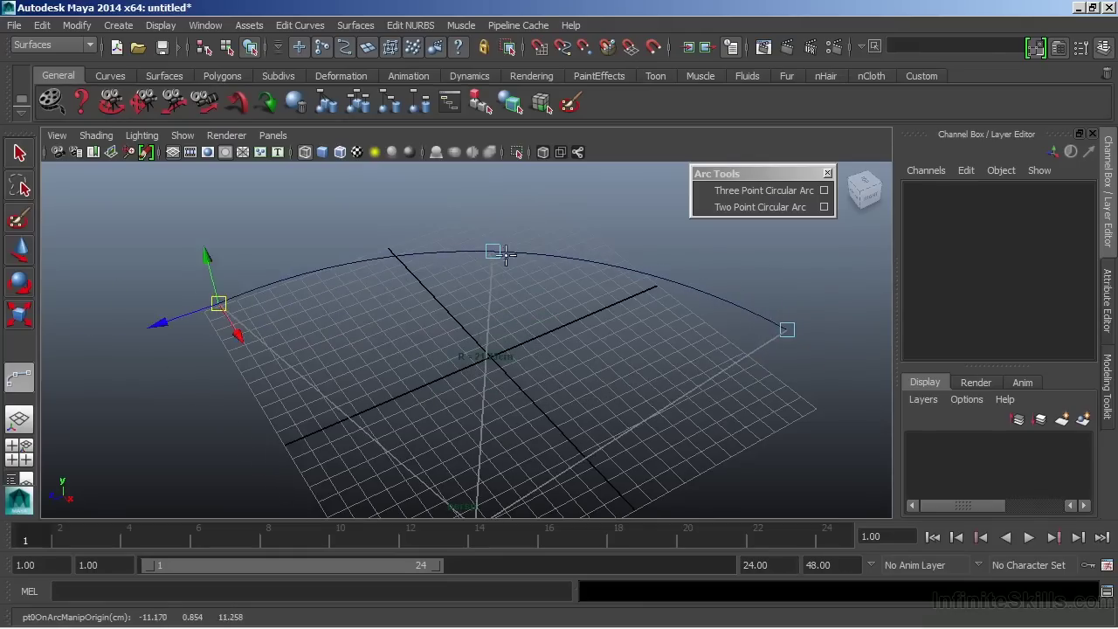
# Step: Raise the arc's middle point high above the grid to give a radius of about 15.868 cm
pyautogui.moveTo(493, 251); pyautogui.dragTo(508, 91)
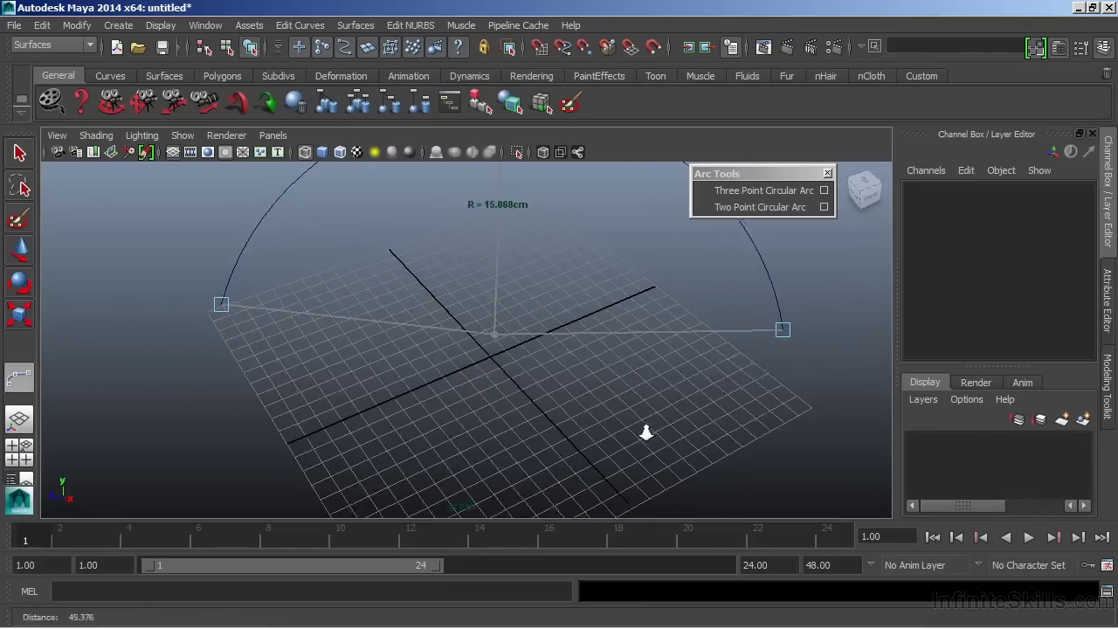
pyautogui.keyDown('alt'); pyautogui.moveTo(646, 431); pyautogui.dragTo(380, 401, button='right'); pyautogui.keyUp('alt')
pyautogui.keyDown('alt'); pyautogui.moveTo(379, 401); pyautogui.dragTo(474, 366); pyautogui.keyUp('alt')
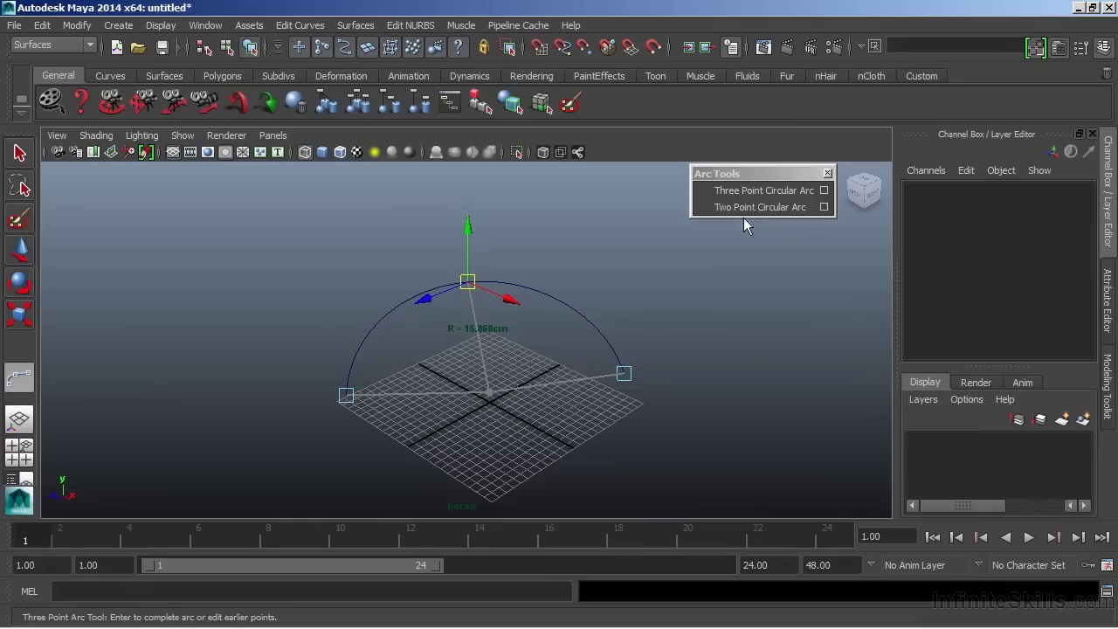